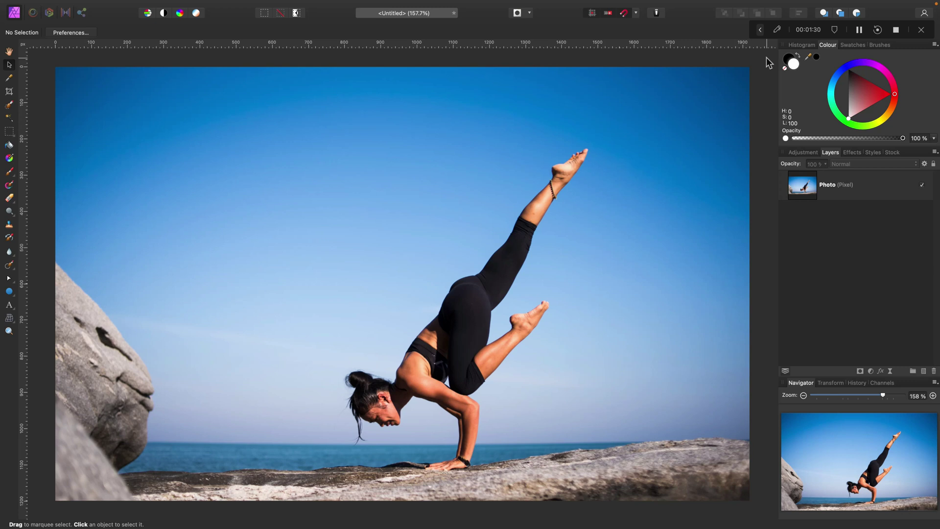
# Step: Duplicate the Photo pixel layer from its right-click menu in the Layers panel
pyautogui.click(886, 195)
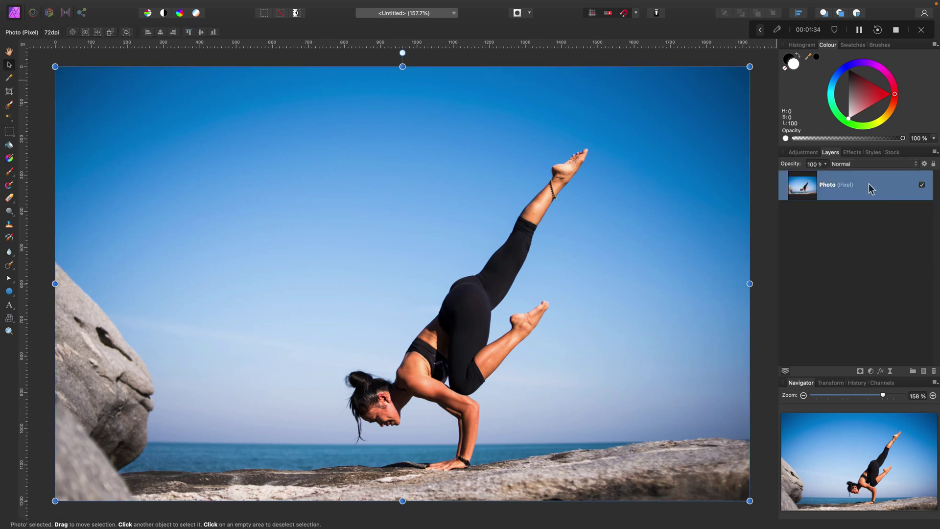
pyautogui.rightClick(875, 188)
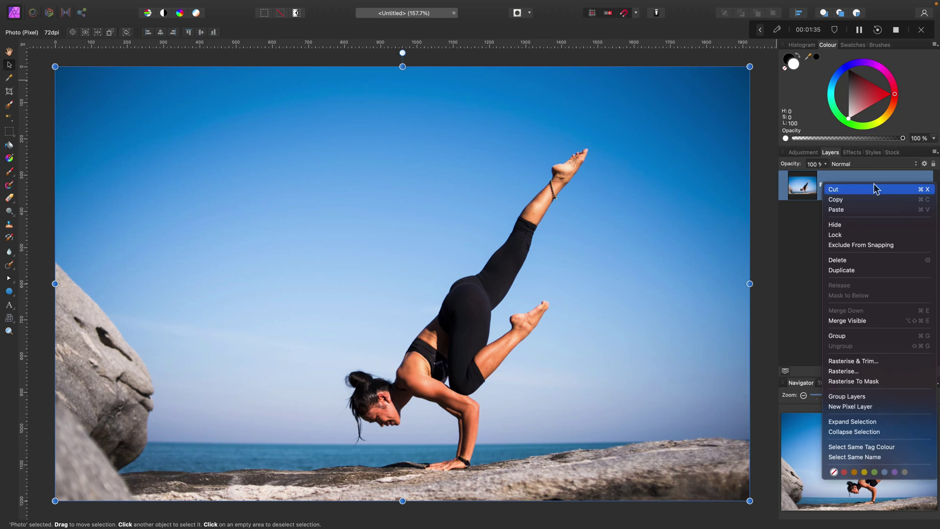
pyautogui.click(842, 270)
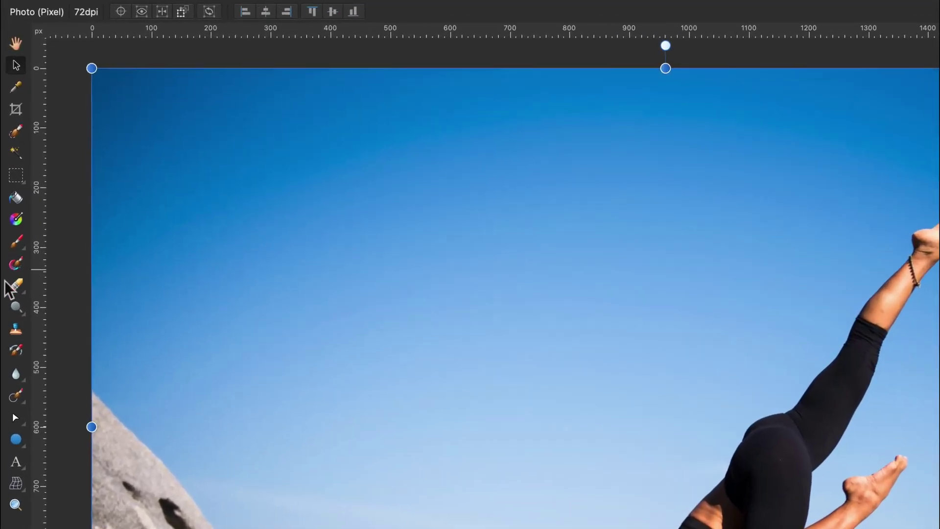
# Step: Switch to the Background Erase Brush and erase a few test patches of blue sky
pyautogui.click(15, 286)
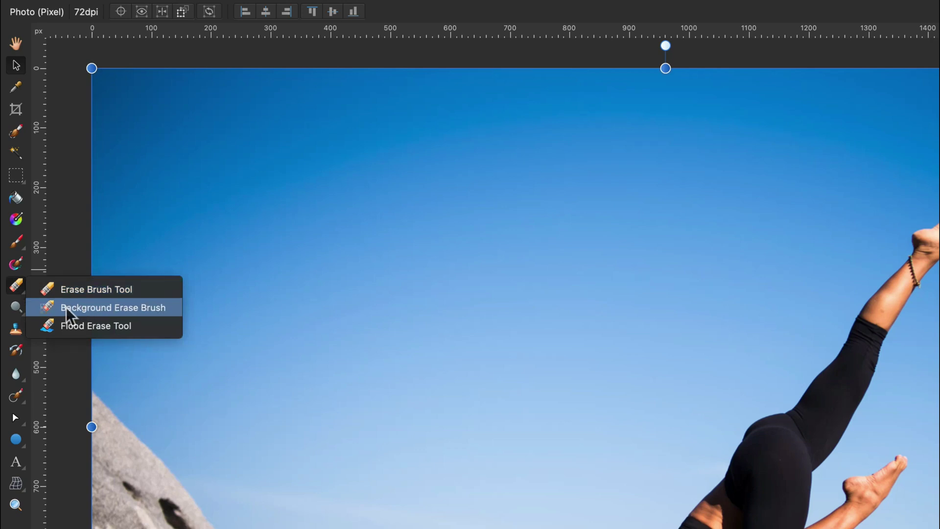
pyautogui.click(165, 313)
pyautogui.click(164, 306)
pyautogui.click(325, 335)
pyautogui.click(422, 274)
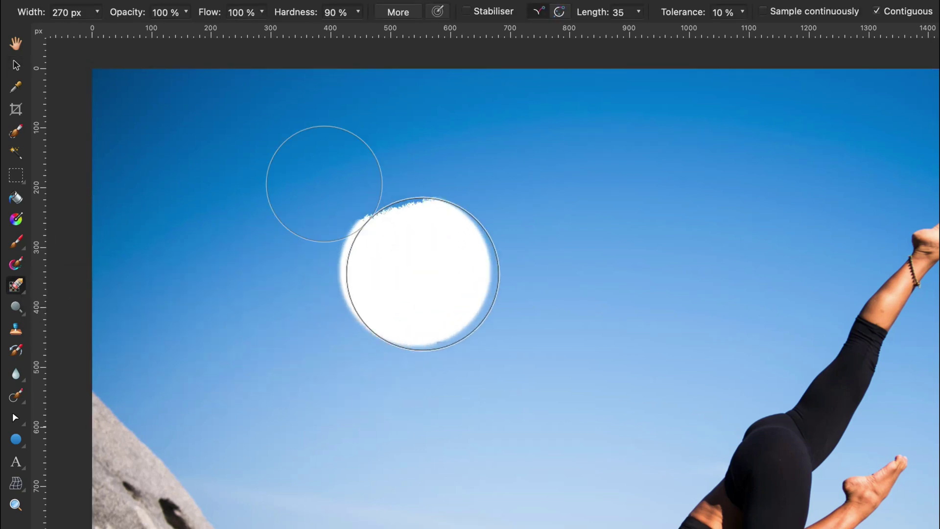
pyautogui.click(209, 84)
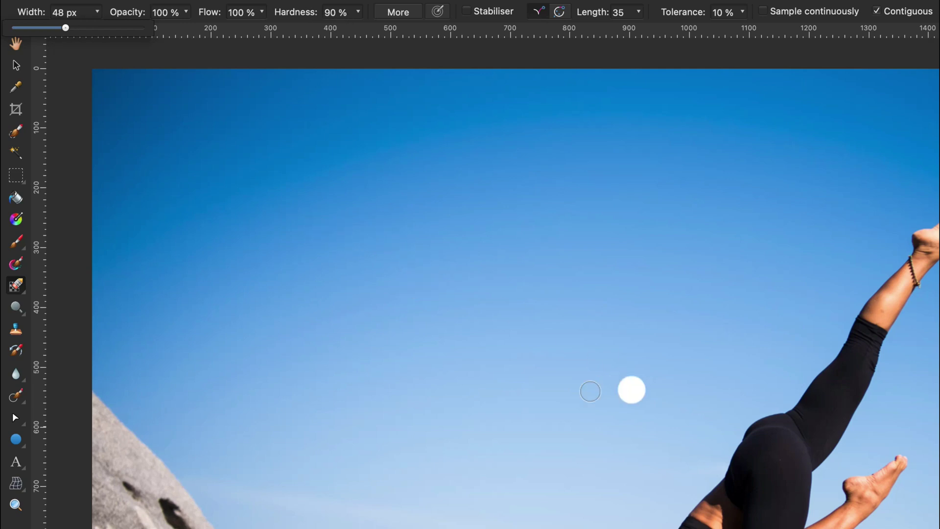
# Step: Enlarge the brush to about 69.8 px width and erase more sky dabs
pyautogui.click(589, 395)
pyautogui.press(']')
pyautogui.click(571, 436)
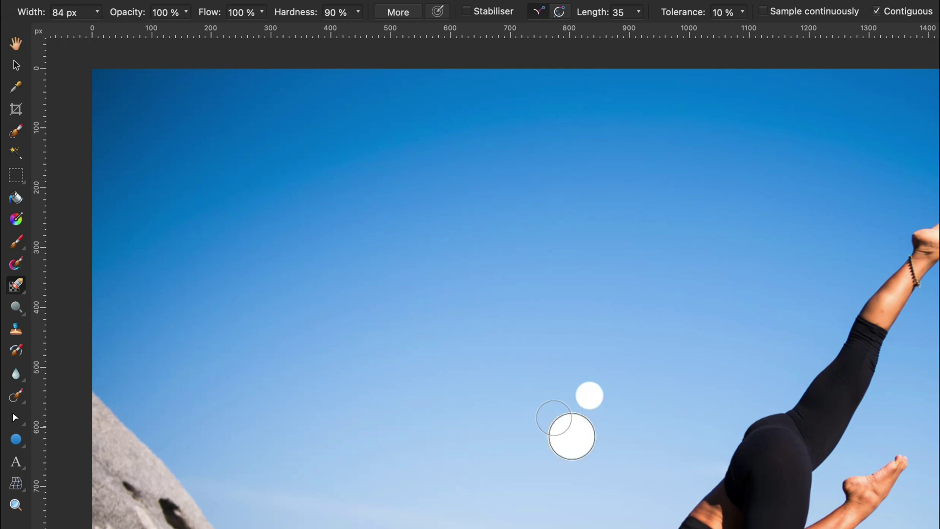
pyautogui.scroll(5, 572, 436)
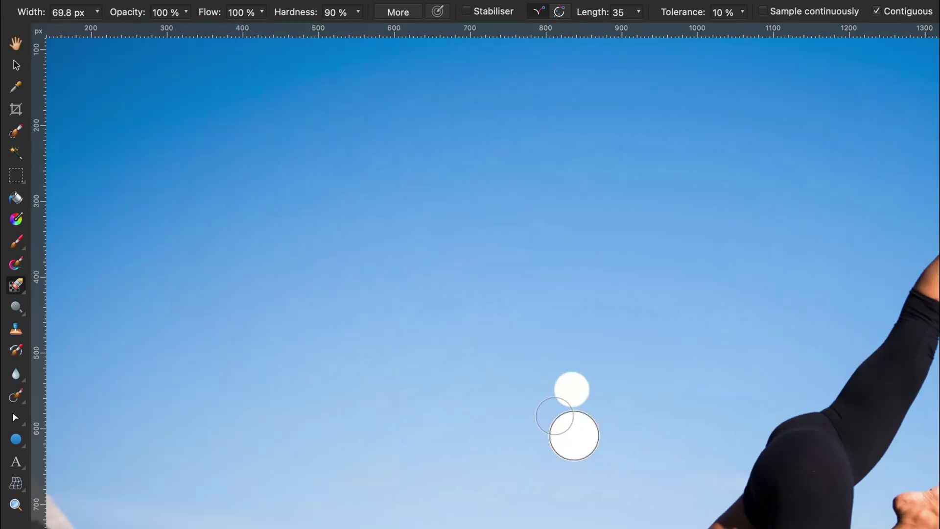
pyautogui.scroll(-5, 575, 435)
pyautogui.scroll(-5, 576, 440)
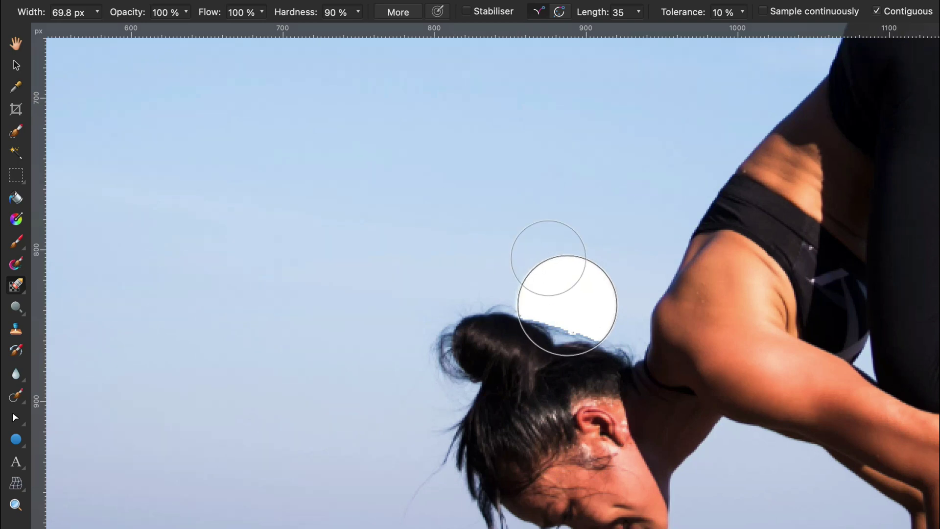
pyautogui.hscroll(1, 544, 150)
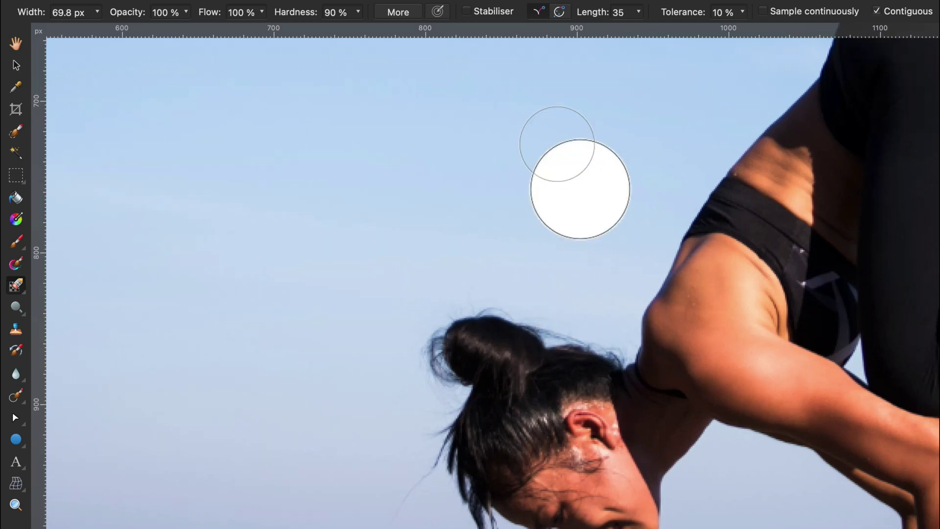
# Step: Set tolerance to 15% and erase sky around the neck, hair bun, shoulder and head to the horizon
pyautogui.click(742, 12)
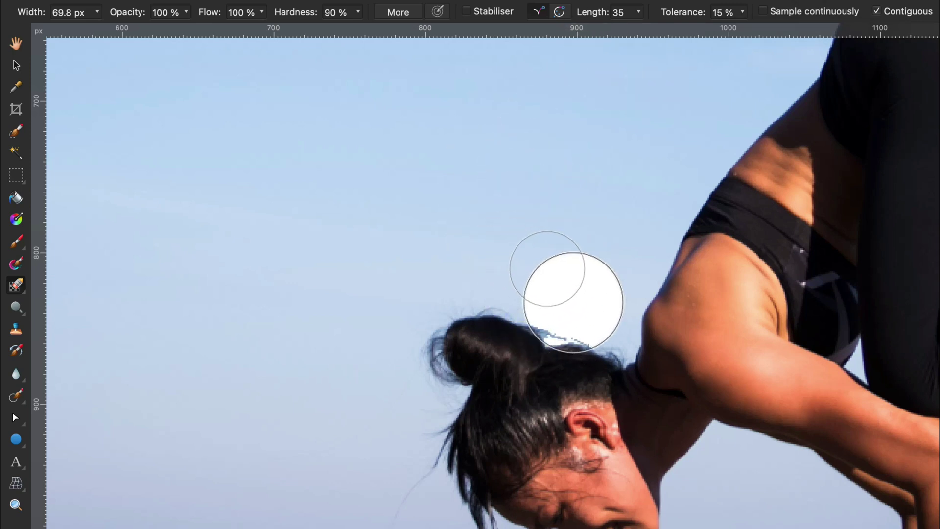
pyautogui.click(608, 327)
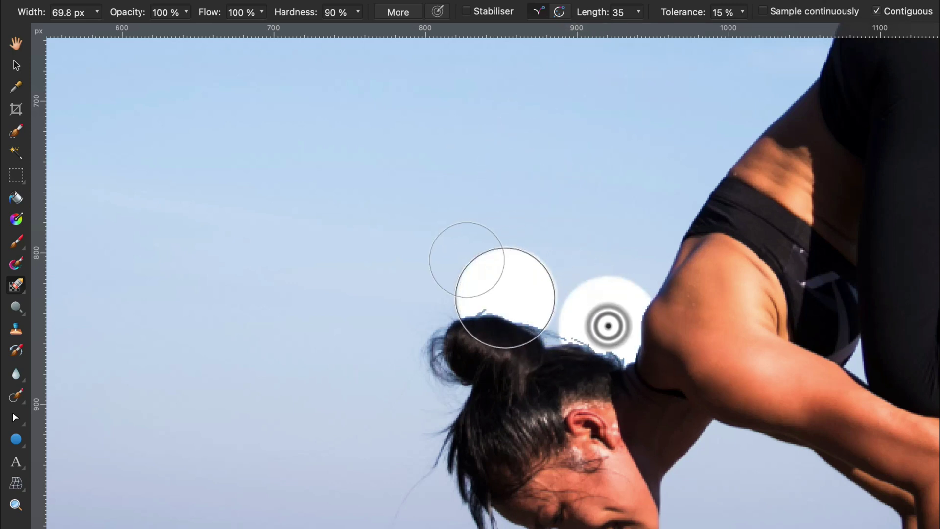
pyautogui.click(543, 316)
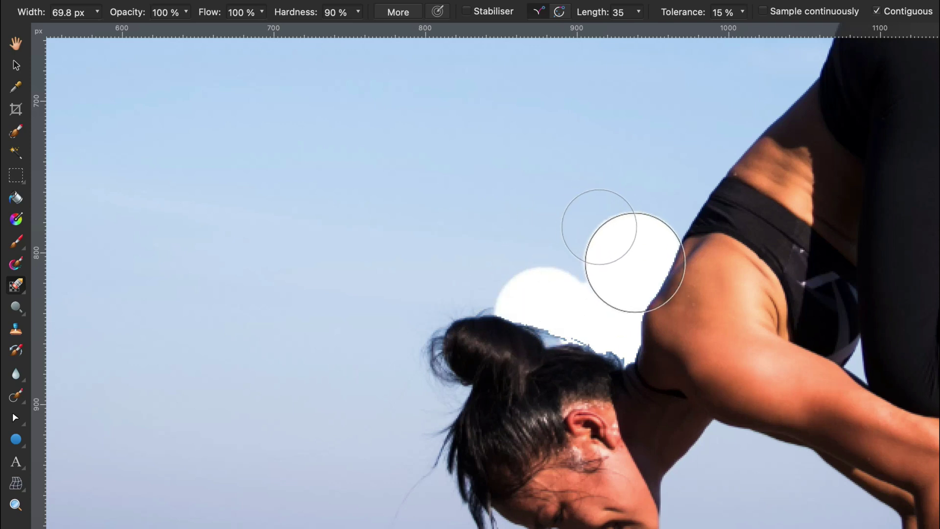
pyautogui.moveTo(637, 264); pyautogui.dragTo(687, 300)
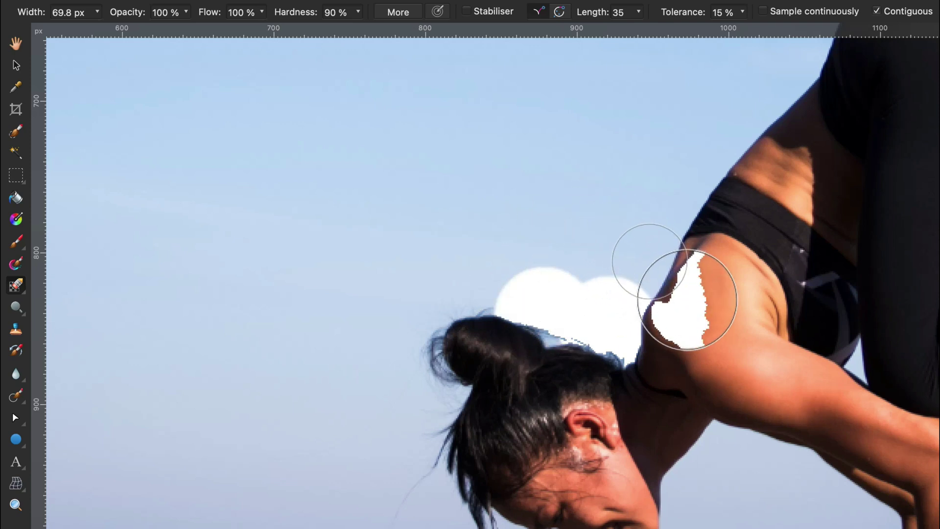
pyautogui.moveTo(653, 274); pyautogui.dragTo(688, 303)
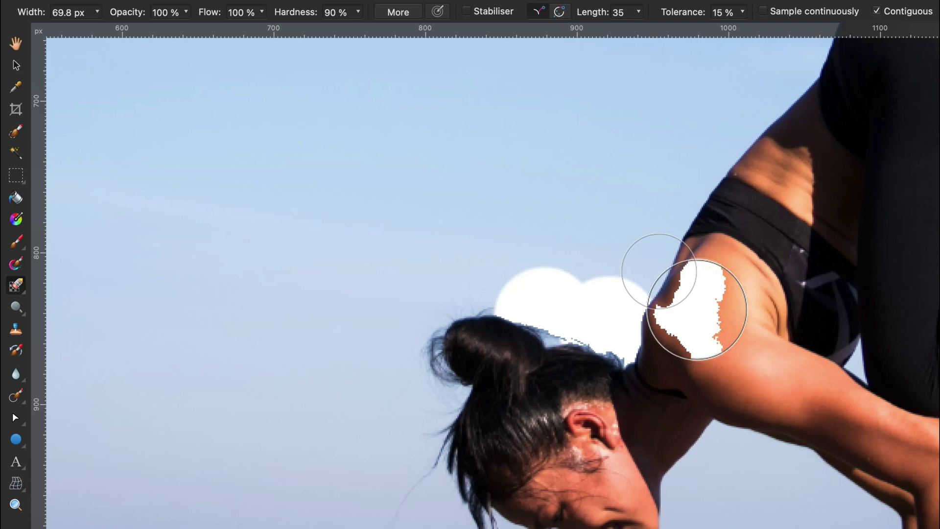
pyautogui.moveTo(648, 268)
pyautogui.mouseDown()
pyautogui.moveTo(563, 268)
pyautogui.moveTo(553, 256)
pyautogui.moveTo(592, 243)
pyautogui.moveTo(502, 268)
pyautogui.moveTo(457, 314)
pyautogui.moveTo(470, 289)
pyautogui.moveTo(417, 363)
pyautogui.moveTo(425, 362)
pyautogui.moveTo(419, 421)
pyautogui.mouseUp()
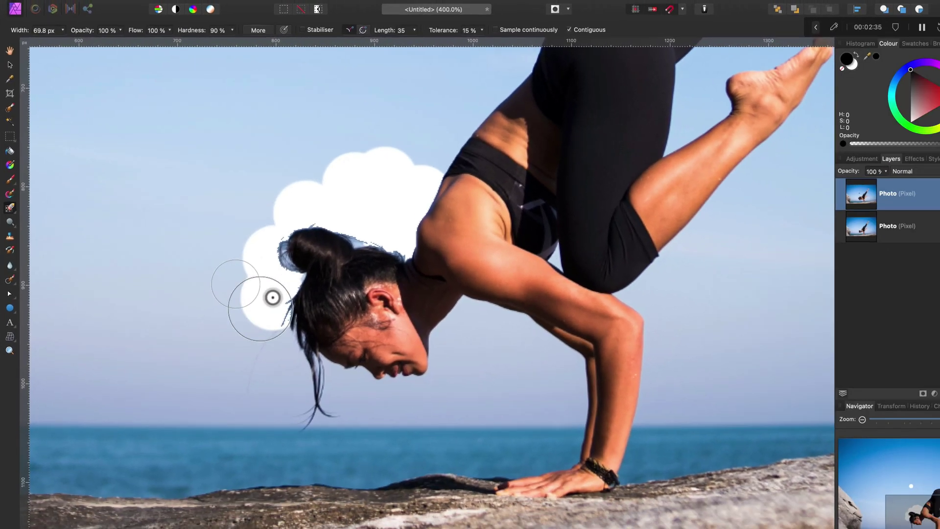
pyautogui.moveTo(260, 308)
pyautogui.mouseDown()
pyautogui.moveTo(234, 322)
pyautogui.moveTo(270, 353)
pyautogui.moveTo(262, 396)
pyautogui.moveTo(267, 380)
pyautogui.moveTo(258, 390)
pyautogui.moveTo(301, 357)
pyautogui.moveTo(295, 395)
pyautogui.moveTo(339, 364)
pyautogui.moveTo(339, 390)
pyautogui.moveTo(328, 383)
pyautogui.moveTo(346, 392)
pyautogui.moveTo(331, 390)
pyautogui.moveTo(393, 358)
pyautogui.moveTo(407, 312)
pyautogui.moveTo(423, 303)
pyautogui.moveTo(444, 298)
pyautogui.moveTo(498, 339)
pyautogui.moveTo(482, 315)
pyautogui.moveTo(519, 342)
pyautogui.moveTo(520, 378)
pyautogui.moveTo(479, 355)
pyautogui.moveTo(482, 387)
pyautogui.moveTo(484, 368)
pyautogui.moveTo(482, 382)
pyautogui.moveTo(437, 384)
pyautogui.moveTo(436, 346)
pyautogui.moveTo(468, 349)
pyautogui.moveTo(371, 387)
pyautogui.moveTo(404, 383)
pyautogui.moveTo(334, 388)
pyautogui.mouseUp()
# Step: Erase the sky around the hair strands and bun and between the arm and leg
pyautogui.moveTo(277, 341)
pyautogui.mouseDown()
pyautogui.moveTo(248, 315)
pyautogui.moveTo(257, 310)
pyautogui.moveTo(248, 241)
pyautogui.mouseUp()
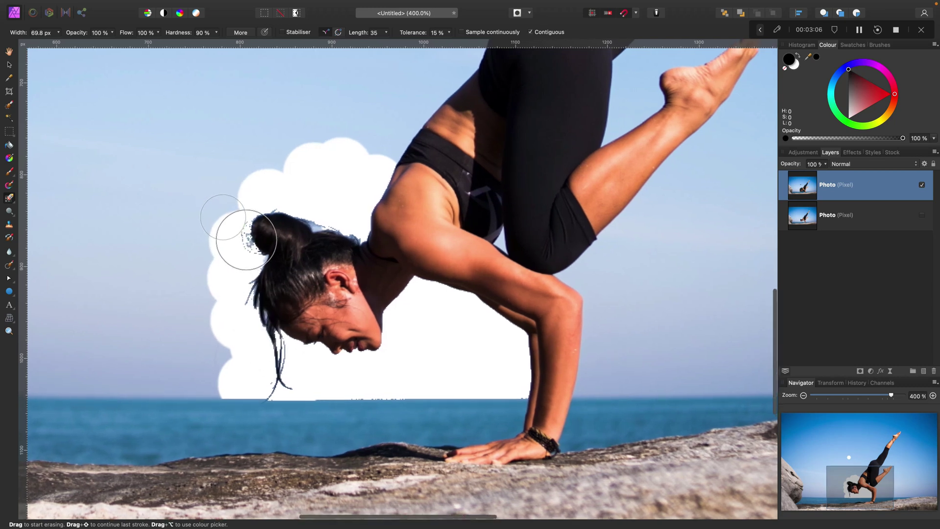
pyautogui.scroll(1, 227, 241)
pyautogui.moveTo(502, 246)
pyautogui.mouseDown()
pyautogui.moveTo(576, 384)
pyautogui.moveTo(592, 322)
pyautogui.moveTo(593, 332)
pyautogui.moveTo(576, 282)
pyautogui.moveTo(615, 293)
pyautogui.moveTo(631, 340)
pyautogui.moveTo(625, 357)
pyautogui.moveTo(639, 328)
pyautogui.moveTo(614, 249)
pyautogui.moveTo(604, 246)
pyautogui.moveTo(675, 169)
pyautogui.moveTo(615, 215)
pyautogui.moveTo(671, 168)
pyautogui.mouseUp()
pyautogui.hscroll(5, 708, 142)
pyautogui.scroll(3, 657, 210)
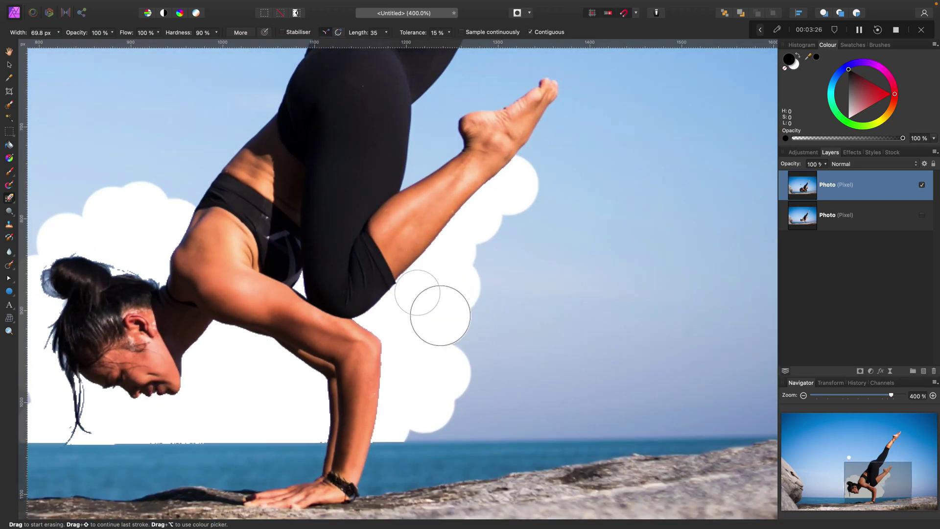
pyautogui.scroll(3, 503, 225)
# Step: Erase the sky around the raised leg, thigh, shin, ankle and toes
pyautogui.moveTo(534, 229)
pyautogui.mouseDown()
pyautogui.moveTo(556, 183)
pyautogui.moveTo(541, 150)
pyautogui.moveTo(459, 176)
pyautogui.moveTo(471, 175)
pyautogui.moveTo(452, 224)
pyautogui.moveTo(413, 248)
pyautogui.moveTo(419, 198)
pyautogui.mouseUp()
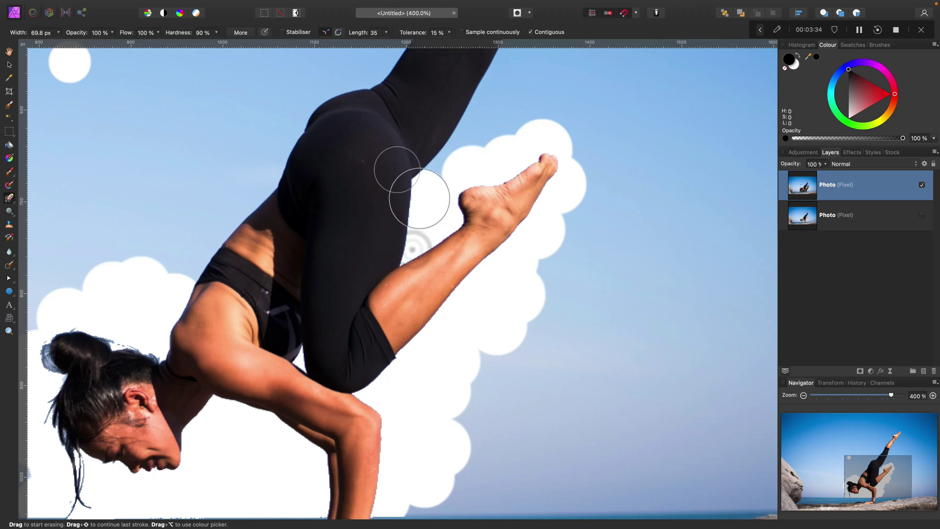
pyautogui.moveTo(444, 155); pyautogui.dragTo(478, 115)
pyautogui.scroll(4, 514, 126)
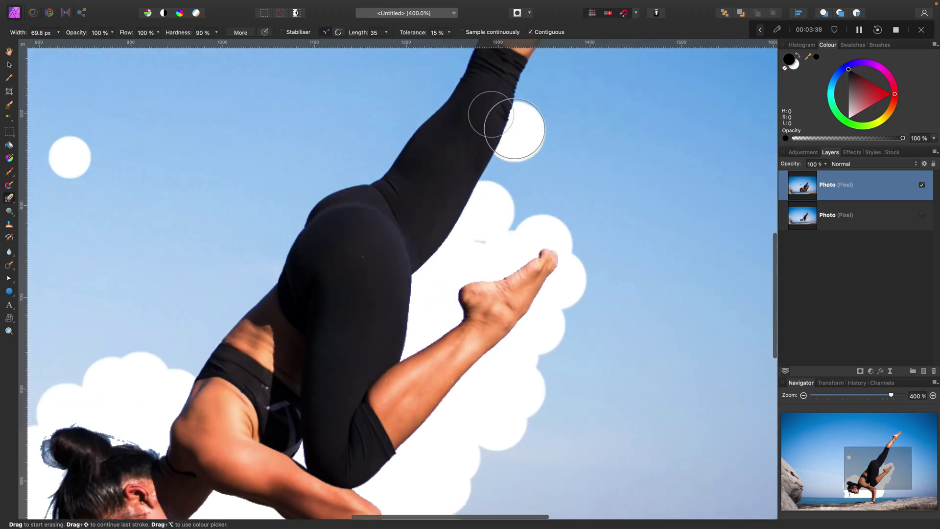
pyautogui.moveTo(517, 226)
pyautogui.mouseDown()
pyautogui.moveTo(498, 171)
pyautogui.moveTo(532, 195)
pyautogui.moveTo(536, 128)
pyautogui.moveTo(523, 127)
pyautogui.moveTo(545, 151)
pyautogui.moveTo(544, 127)
pyautogui.moveTo(541, 207)
pyautogui.moveTo(588, 117)
pyautogui.moveTo(584, 127)
pyautogui.moveTo(610, 150)
pyautogui.moveTo(567, 237)
pyautogui.mouseUp()
pyautogui.scroll(5, 522, 126)
pyautogui.scroll(4, 567, 237)
pyautogui.moveTo(605, 179)
pyautogui.mouseDown()
pyautogui.moveTo(661, 100)
pyautogui.moveTo(631, 85)
pyautogui.moveTo(582, 98)
pyautogui.moveTo(517, 190)
pyautogui.moveTo(542, 173)
pyautogui.moveTo(489, 220)
pyautogui.moveTo(647, 220)
pyautogui.moveTo(632, 217)
pyautogui.moveTo(713, 128)
pyautogui.moveTo(709, 160)
pyautogui.moveTo(647, 112)
pyautogui.moveTo(690, 114)
pyautogui.moveTo(645, 109)
pyautogui.moveTo(581, 121)
pyautogui.moveTo(607, 110)
pyautogui.moveTo(569, 126)
pyautogui.moveTo(475, 245)
pyautogui.mouseUp()
pyautogui.scroll(3, 713, 127)
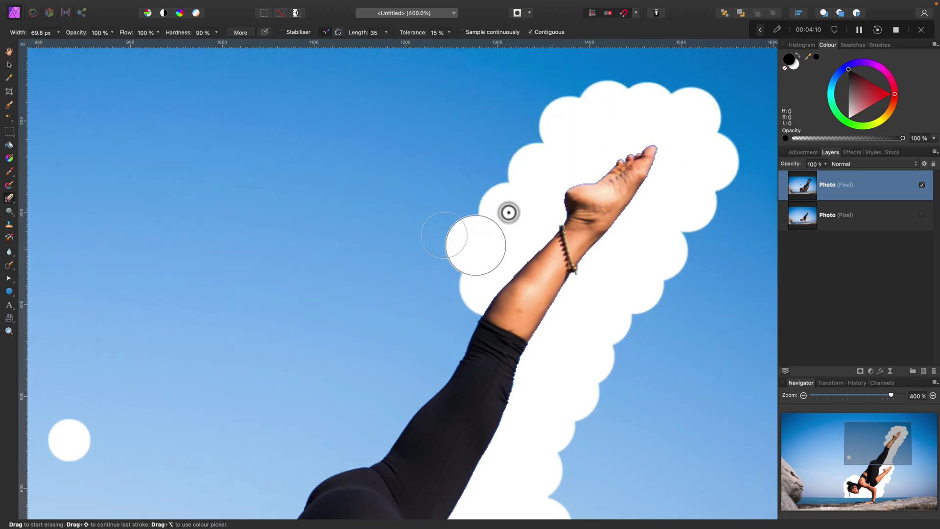
pyautogui.scroll(-5, 452, 270)
pyautogui.moveTo(457, 147)
pyautogui.mouseDown()
pyautogui.moveTo(424, 211)
pyautogui.moveTo(439, 199)
pyautogui.moveTo(403, 240)
pyautogui.moveTo(413, 238)
pyautogui.moveTo(354, 292)
pyautogui.moveTo(378, 276)
pyautogui.moveTo(374, 226)
pyautogui.moveTo(466, 113)
pyautogui.moveTo(437, 128)
pyautogui.mouseUp()
# Step: Erase the sky left of the hip and along the horizon left of the head
pyautogui.scroll(-3, 348, 199)
pyautogui.moveTo(348, 199)
pyautogui.mouseDown()
pyautogui.moveTo(296, 225)
pyautogui.moveTo(233, 310)
pyautogui.moveTo(254, 303)
pyautogui.moveTo(179, 370)
pyautogui.moveTo(145, 354)
pyautogui.moveTo(203, 297)
pyautogui.moveTo(252, 211)
pyautogui.moveTo(287, 177)
pyautogui.mouseUp()
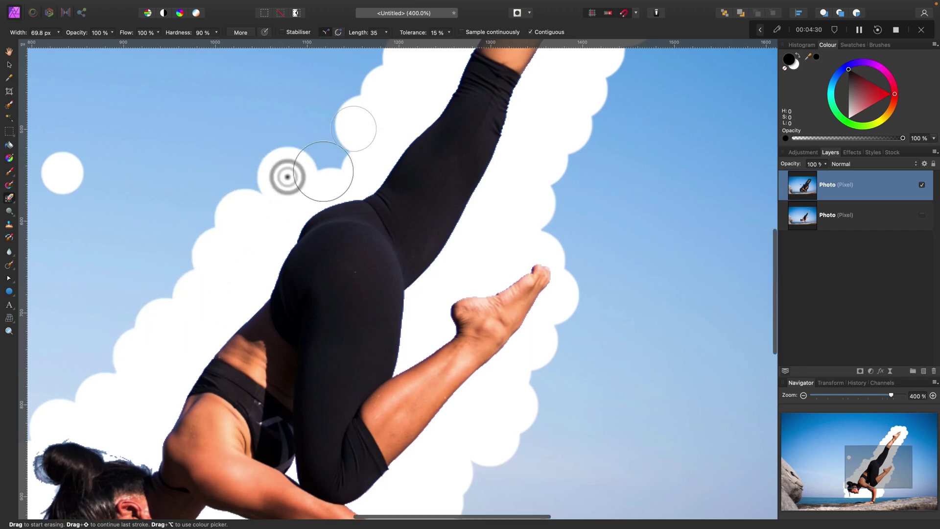
pyautogui.hscroll(-10, 325, 147)
pyautogui.scroll(-5, 325, 146)
pyautogui.moveTo(375, 258)
pyautogui.mouseDown()
pyautogui.moveTo(448, 333)
pyautogui.moveTo(228, 328)
pyautogui.mouseUp()
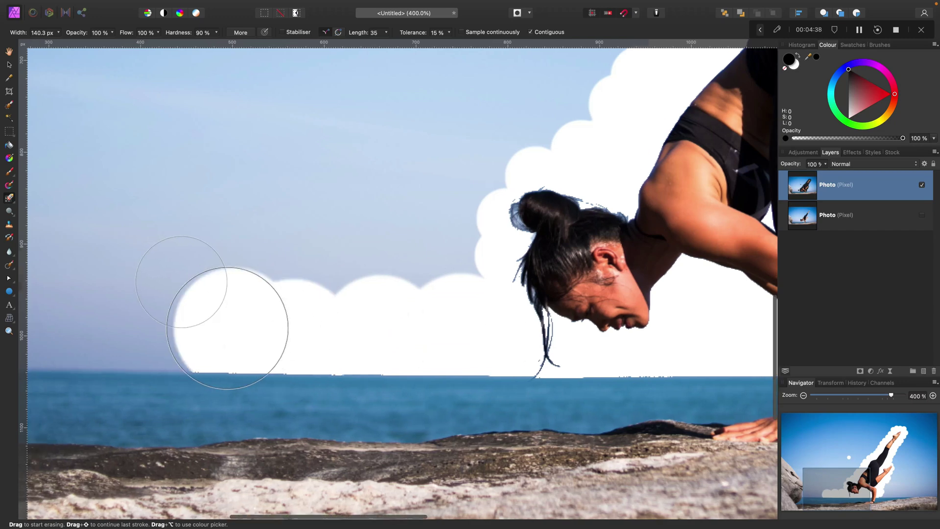
# Step: Erase the horizon sky up along the rock edge, undoing a stroke that bit into the rock
pyautogui.hscroll(-5, 228, 328)
pyautogui.moveTo(361, 342)
pyautogui.mouseDown()
pyautogui.moveTo(417, 342)
pyautogui.moveTo(330, 339)
pyautogui.moveTo(254, 290)
pyautogui.moveTo(236, 222)
pyautogui.mouseUp()
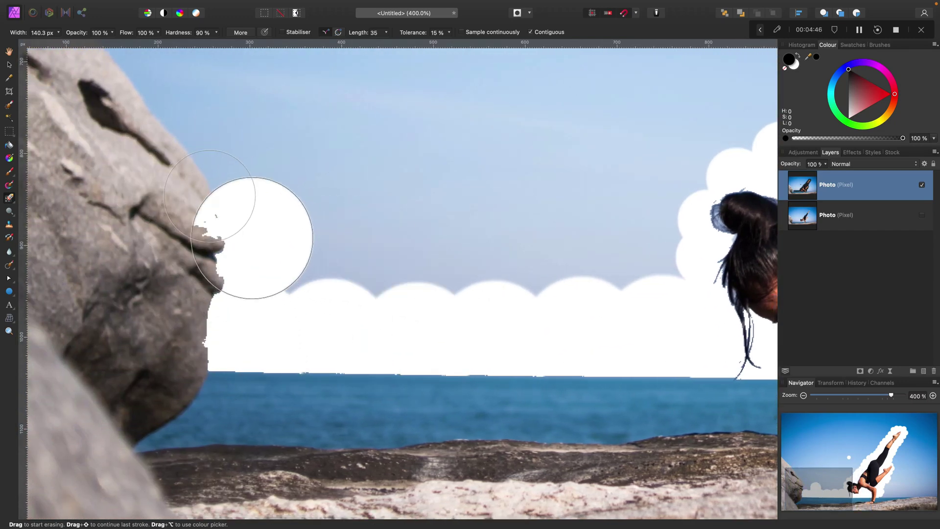
pyautogui.press('super+z')
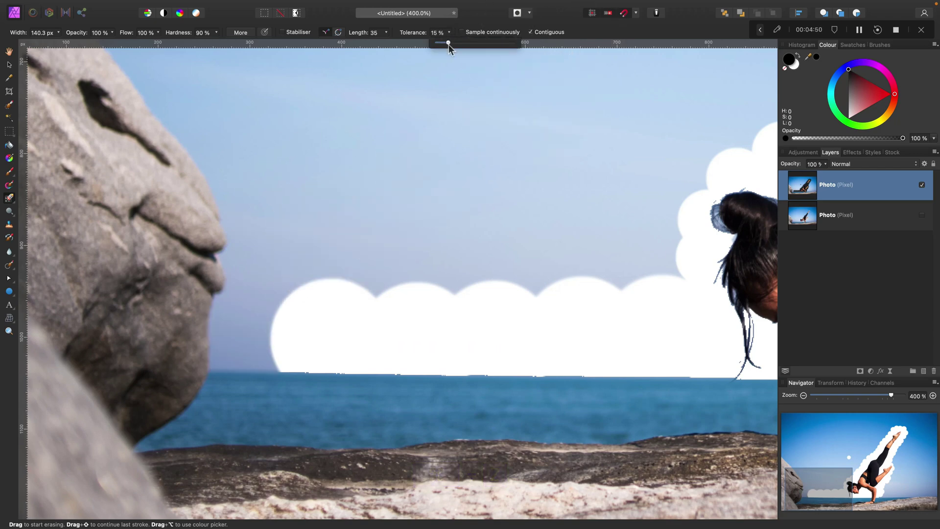
pyautogui.moveTo(210, 338)
pyautogui.mouseDown()
pyautogui.moveTo(252, 319)
pyautogui.moveTo(260, 325)
pyautogui.moveTo(260, 227)
pyautogui.moveTo(217, 140)
pyautogui.mouseUp()
pyautogui.scroll(5, 220, 156)
pyautogui.hscroll(-5, 254, 191)
pyautogui.moveTo(287, 210)
pyautogui.mouseDown()
pyautogui.moveTo(241, 153)
pyautogui.moveTo(183, 102)
pyautogui.mouseUp()
pyautogui.scroll(3, 183, 103)
pyautogui.moveTo(151, 151); pyautogui.dragTo(137, 78)
pyautogui.scroll(-5, 399, 389)
pyautogui.moveTo(440, 363); pyautogui.dragTo(467, 338)
pyautogui.press('super+minus')
# Step: Erase the horizon right of the figure to the image edge at 12% then 8% tolerance
pyautogui.hscroll(10, 472, 326)
pyautogui.scroll(-3, 460, 313)
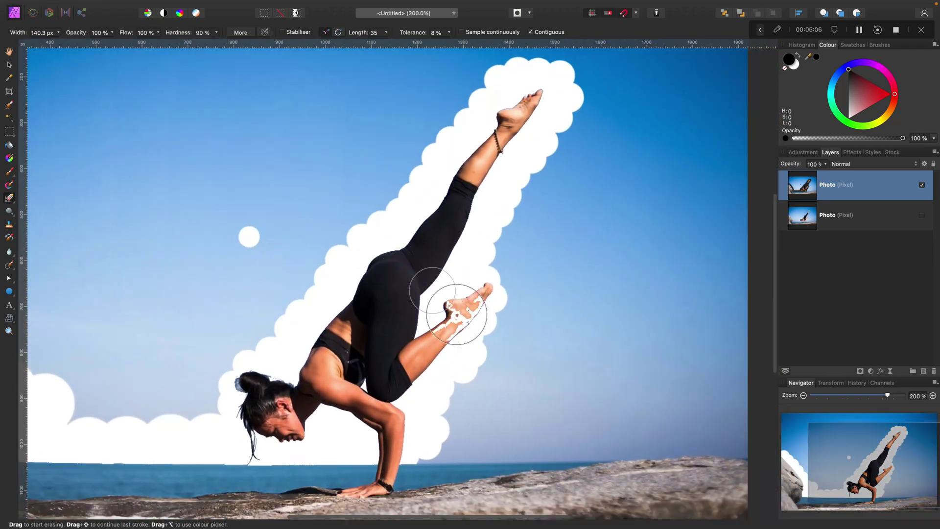
pyautogui.moveTo(319, 374)
pyautogui.mouseDown()
pyautogui.moveTo(388, 377)
pyautogui.moveTo(466, 360)
pyautogui.moveTo(622, 368)
pyautogui.mouseUp()
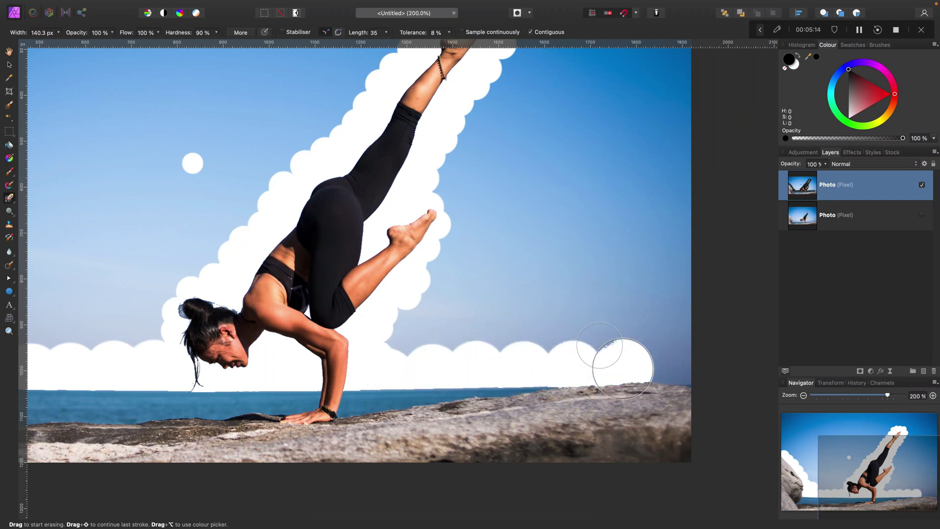
pyautogui.press('super+z')
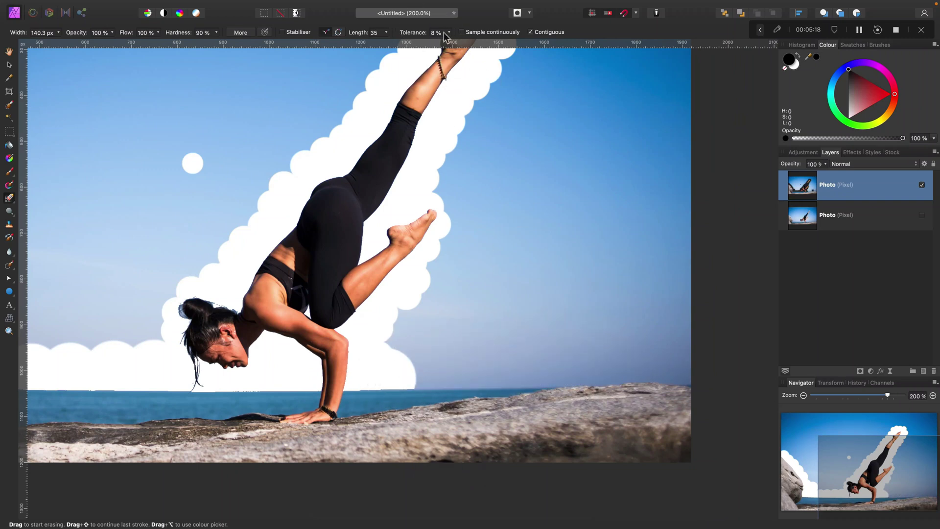
pyautogui.moveTo(452, 43); pyautogui.dragTo(452, 43)
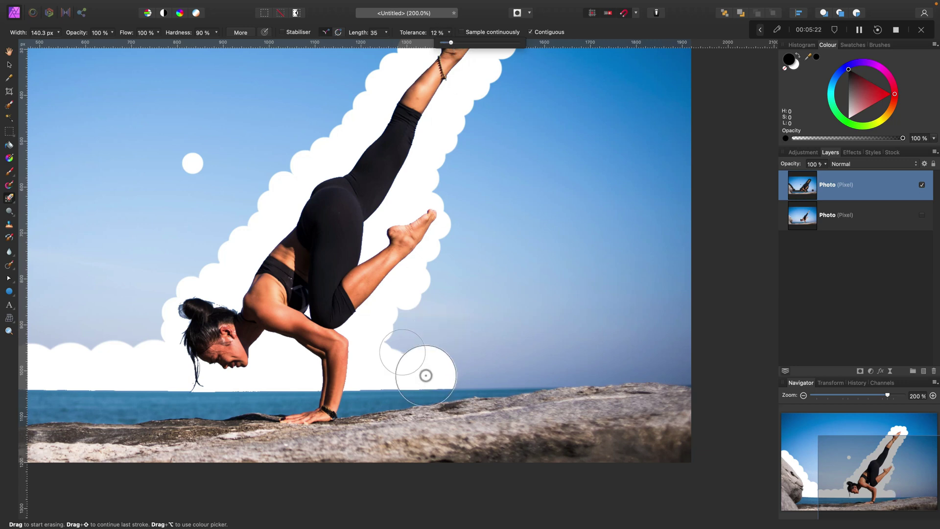
pyautogui.moveTo(426, 373); pyautogui.dragTo(525, 370)
pyautogui.click(436, 32)
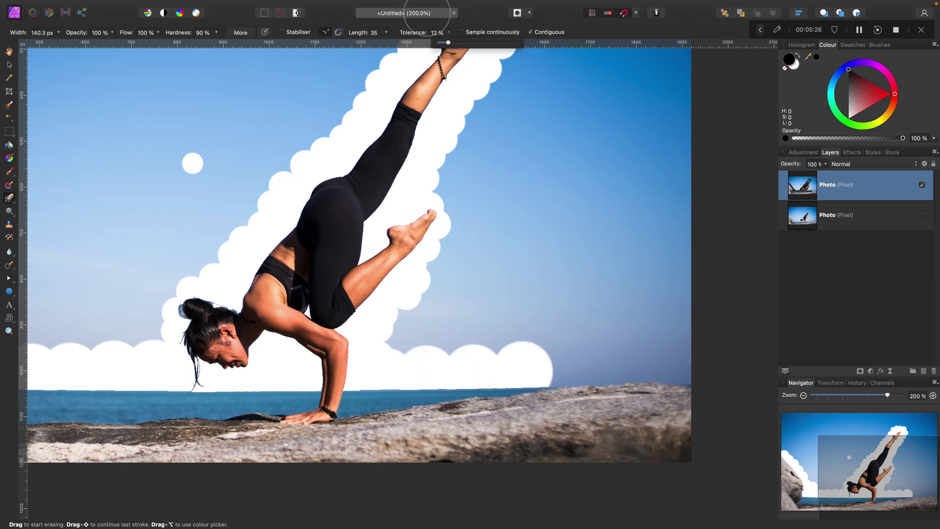
pyautogui.moveTo(442, 43); pyautogui.dragTo(445, 43)
pyautogui.moveTo(541, 365); pyautogui.dragTo(681, 375)
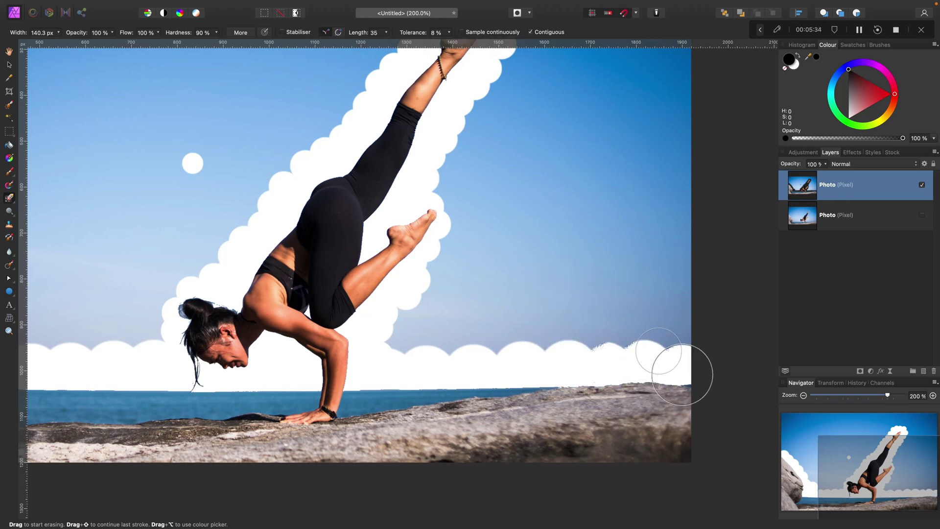
pyautogui.press('super+minus')
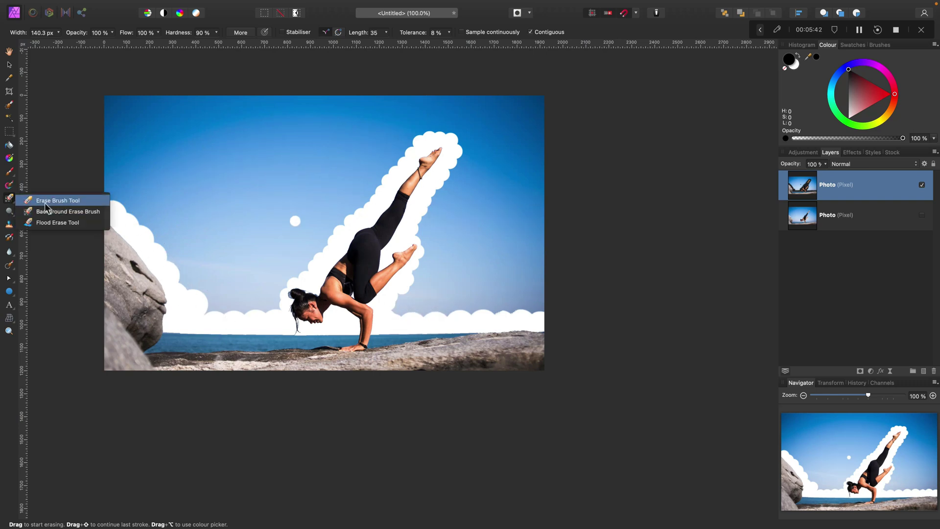
# Step: Paint away the large upper-left sky patch with the plain Erase Brush
pyautogui.click(53, 202)
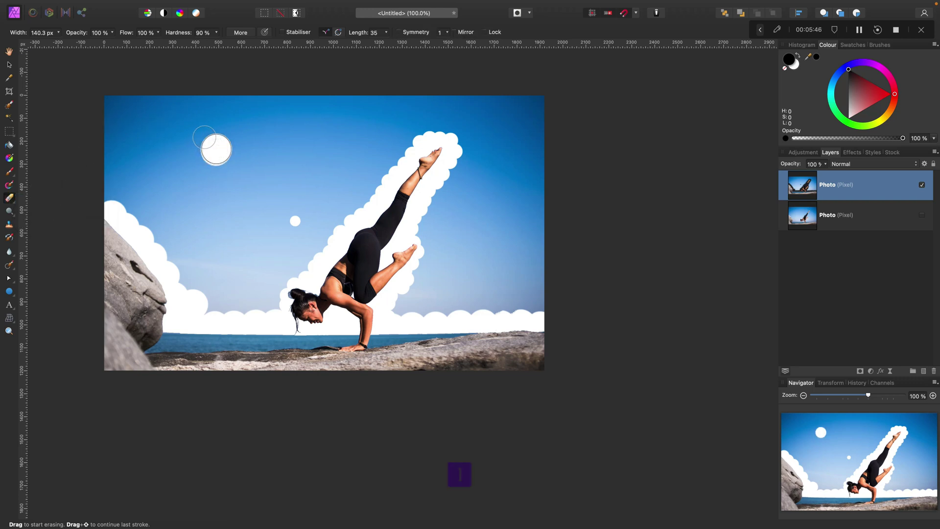
pyautogui.moveTo(161, 115)
pyautogui.mouseDown()
pyautogui.moveTo(115, 109)
pyautogui.moveTo(146, 175)
pyautogui.moveTo(121, 177)
pyautogui.moveTo(167, 207)
pyautogui.moveTo(188, 133)
pyautogui.moveTo(209, 112)
pyautogui.moveTo(325, 105)
pyautogui.moveTo(236, 126)
pyautogui.moveTo(232, 151)
pyautogui.moveTo(335, 118)
pyautogui.moveTo(421, 144)
pyautogui.mouseUp()
# Step: Flood-fill the empty layer bright green and move it beneath the yoga photo
pyautogui.hotkey('ctrl', 'z')
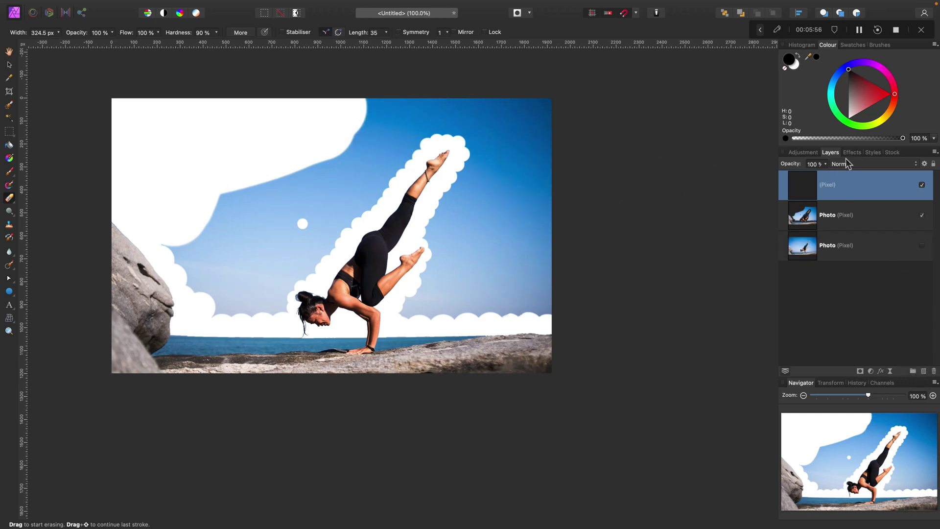
pyautogui.click(12, 146)
pyautogui.press('x')
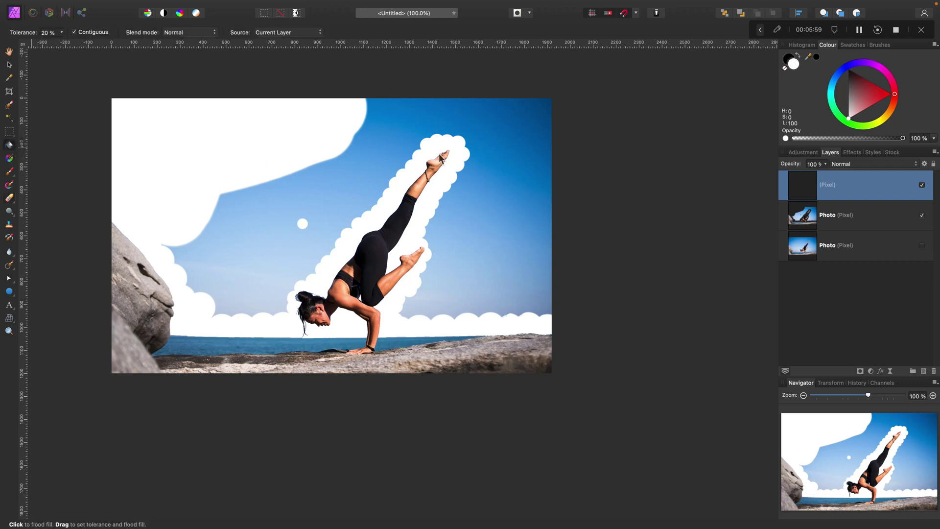
pyautogui.click(840, 118)
pyautogui.click(431, 121)
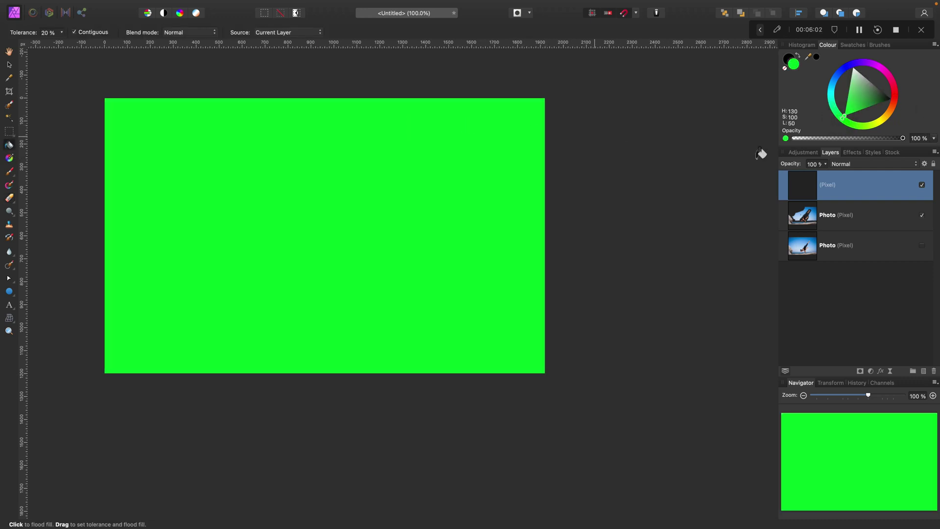
pyautogui.moveTo(885, 194); pyautogui.dragTo(884, 230)
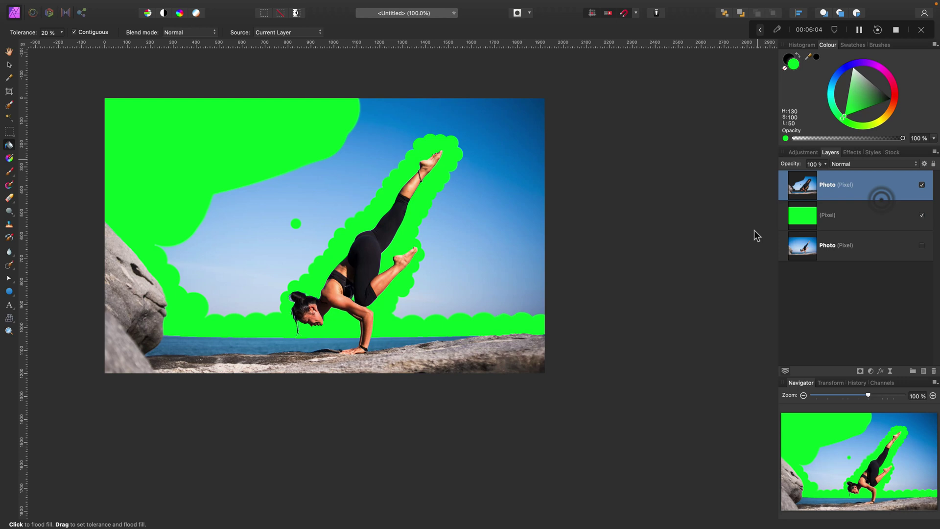
# Step: Erase the sky edge and the notch beside the raised leg with a smaller brush
pyautogui.click(9, 198)
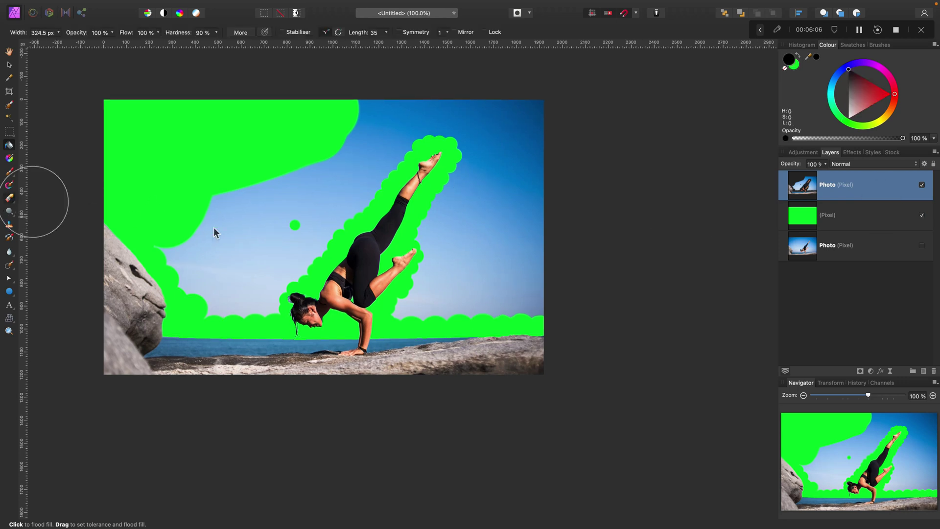
pyautogui.moveTo(227, 200)
pyautogui.mouseDown()
pyautogui.moveTo(345, 116)
pyautogui.moveTo(410, 104)
pyautogui.moveTo(540, 117)
pyautogui.moveTo(549, 217)
pyautogui.moveTo(523, 188)
pyautogui.mouseUp()
pyautogui.press('[')
pyautogui.press('[')
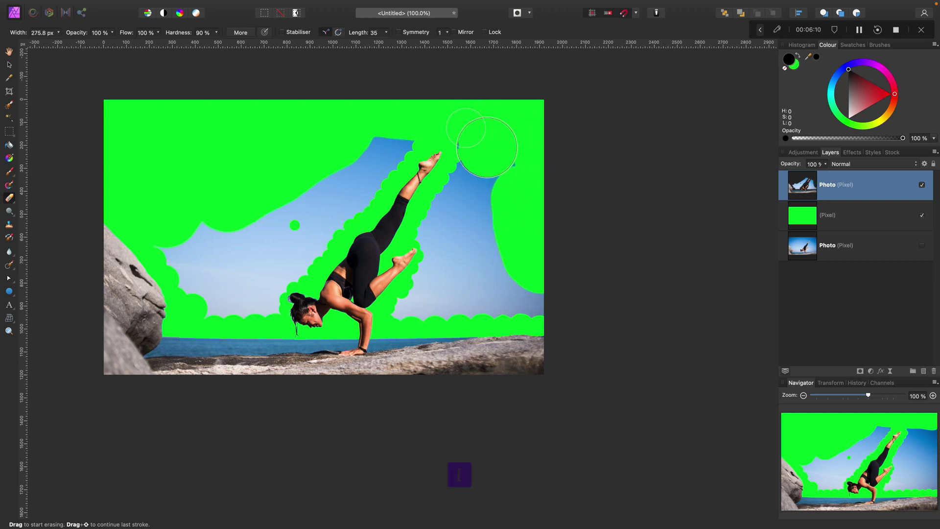
pyautogui.moveTo(477, 152)
pyautogui.mouseDown()
pyautogui.moveTo(511, 153)
pyautogui.moveTo(487, 178)
pyautogui.mouseUp()
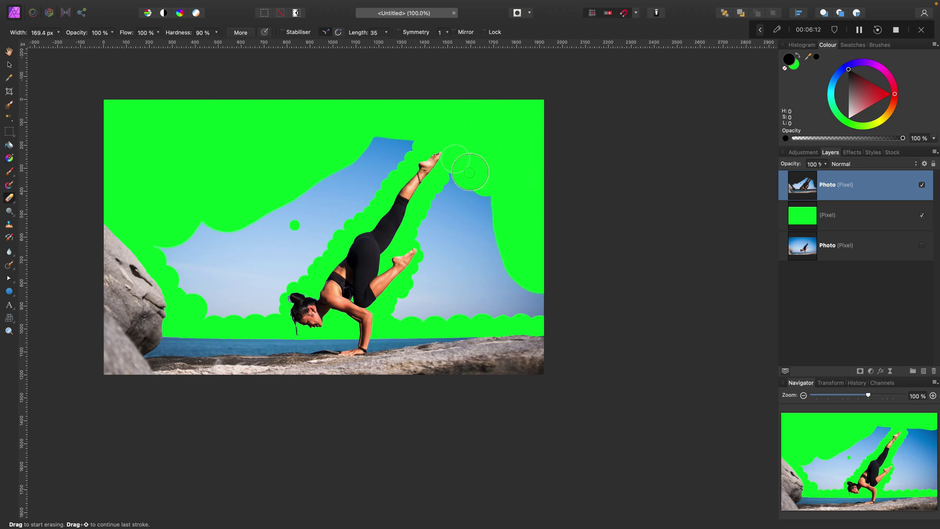
pyautogui.press('super+z')
pyautogui.moveTo(443, 223)
pyautogui.mouseDown()
pyautogui.moveTo(479, 206)
pyautogui.moveTo(491, 252)
pyautogui.moveTo(552, 309)
pyautogui.moveTo(483, 305)
pyautogui.moveTo(473, 270)
pyautogui.mouseUp()
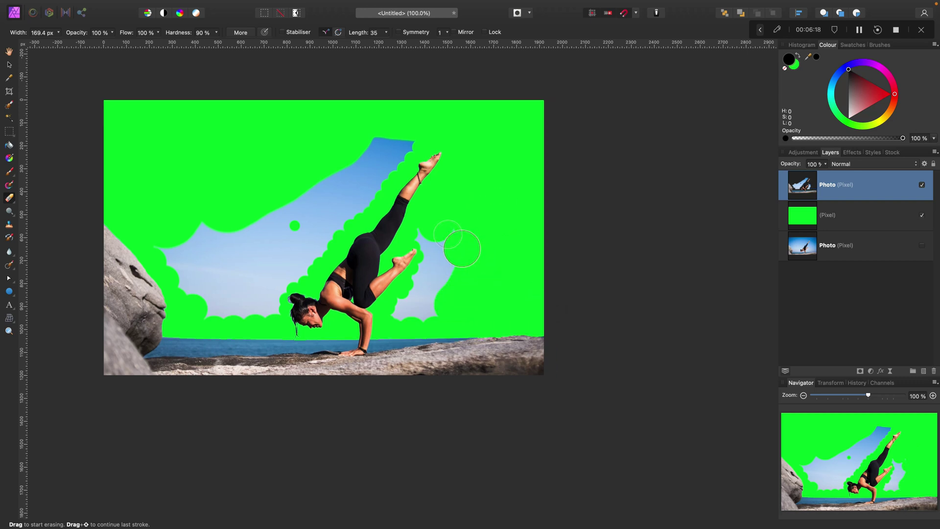
pyautogui.press('super+equal')
pyautogui.press('[')
pyautogui.moveTo(487, 247)
pyautogui.mouseDown()
pyautogui.moveTo(456, 175)
pyautogui.moveTo(436, 190)
pyautogui.mouseUp()
pyautogui.press('[')
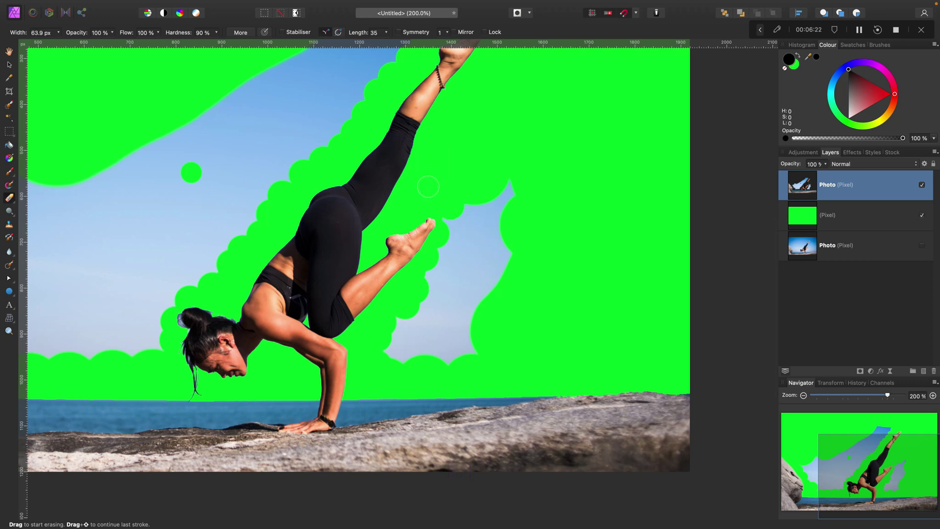
pyautogui.moveTo(502, 171)
pyautogui.mouseDown()
pyautogui.moveTo(482, 205)
pyautogui.moveTo(442, 209)
pyautogui.moveTo(434, 260)
pyautogui.moveTo(435, 239)
pyautogui.moveTo(384, 339)
pyautogui.mouseUp()
pyautogui.moveTo(481, 285)
pyautogui.mouseDown()
pyautogui.moveTo(479, 224)
pyautogui.moveTo(409, 333)
pyautogui.mouseUp()
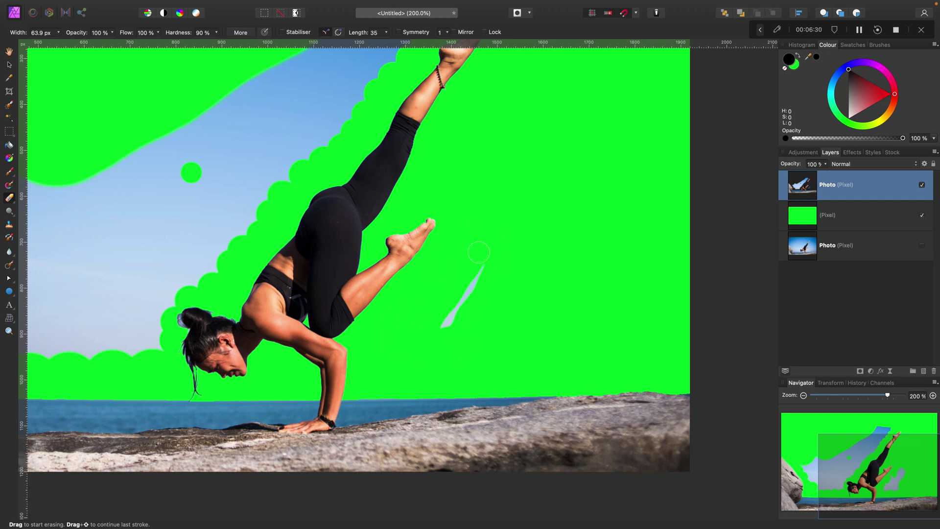
# Step: Erase the remaining sky on the left and the last patch above the raised foot
pyautogui.hscroll(-8, 235, 211)
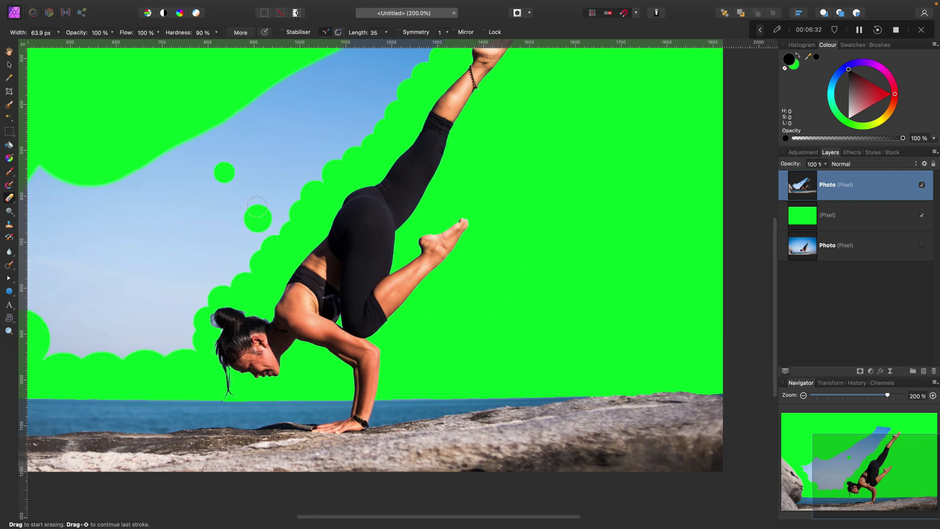
pyautogui.press(']')
pyautogui.press(']')
pyautogui.press(']')
pyautogui.press(']')
pyautogui.press(']')
pyautogui.press(']')
pyautogui.press(']')
pyautogui.moveTo(252, 159)
pyautogui.mouseDown()
pyautogui.moveTo(207, 202)
pyautogui.moveTo(128, 209)
pyautogui.moveTo(190, 250)
pyautogui.moveTo(230, 229)
pyautogui.moveTo(161, 237)
pyautogui.moveTo(194, 292)
pyautogui.moveTo(238, 310)
pyautogui.moveTo(237, 341)
pyautogui.moveTo(360, 341)
pyautogui.moveTo(285, 300)
pyautogui.moveTo(277, 280)
pyautogui.moveTo(270, 201)
pyautogui.moveTo(330, 182)
pyautogui.moveTo(315, 183)
pyautogui.moveTo(303, 257)
pyautogui.moveTo(415, 252)
pyautogui.moveTo(374, 267)
pyautogui.moveTo(334, 258)
pyautogui.moveTo(326, 282)
pyautogui.moveTo(396, 267)
pyautogui.moveTo(348, 304)
pyautogui.mouseUp()
pyautogui.scroll(5, 343, 274)
pyautogui.hscroll(5, 343, 274)
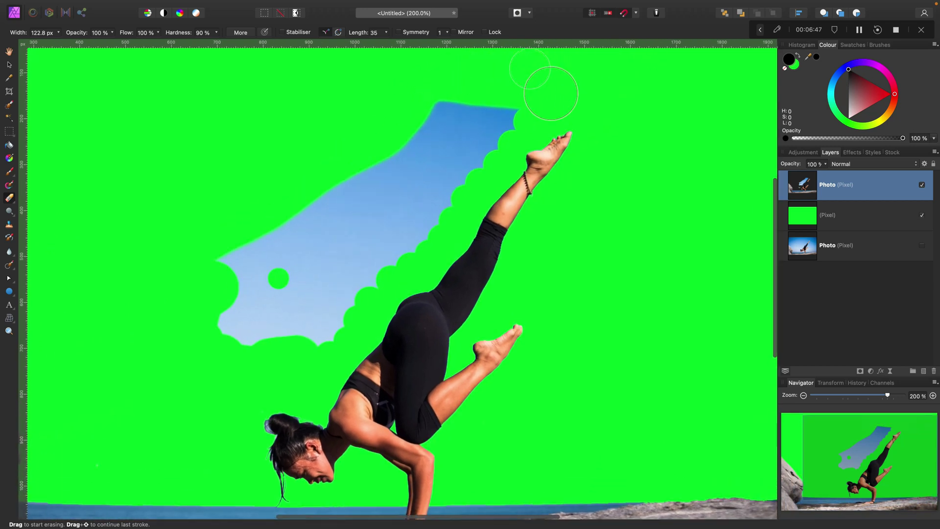
pyautogui.moveTo(551, 93)
pyautogui.mouseDown()
pyautogui.moveTo(411, 120)
pyautogui.moveTo(499, 116)
pyautogui.moveTo(429, 192)
pyautogui.moveTo(446, 167)
pyautogui.moveTo(398, 167)
pyautogui.moveTo(322, 222)
pyautogui.moveTo(398, 193)
pyautogui.moveTo(389, 211)
pyautogui.moveTo(411, 217)
pyautogui.moveTo(410, 228)
pyautogui.moveTo(310, 308)
pyautogui.moveTo(350, 234)
pyautogui.moveTo(279, 230)
pyautogui.moveTo(205, 279)
pyautogui.moveTo(264, 243)
pyautogui.moveTo(302, 258)
pyautogui.moveTo(274, 292)
pyautogui.moveTo(311, 311)
pyautogui.moveTo(340, 310)
pyautogui.moveTo(316, 332)
pyautogui.moveTo(234, 306)
pyautogui.moveTo(236, 333)
pyautogui.mouseUp()
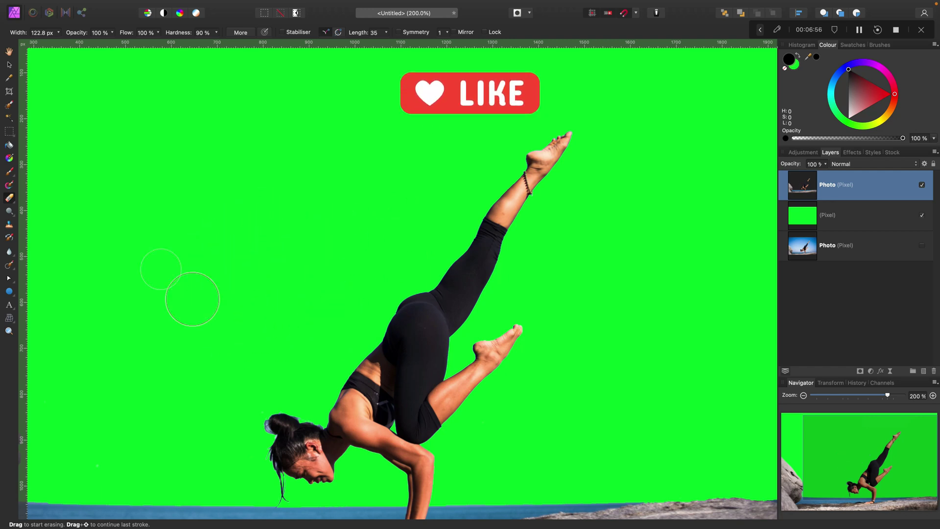
pyautogui.press('super+minus')
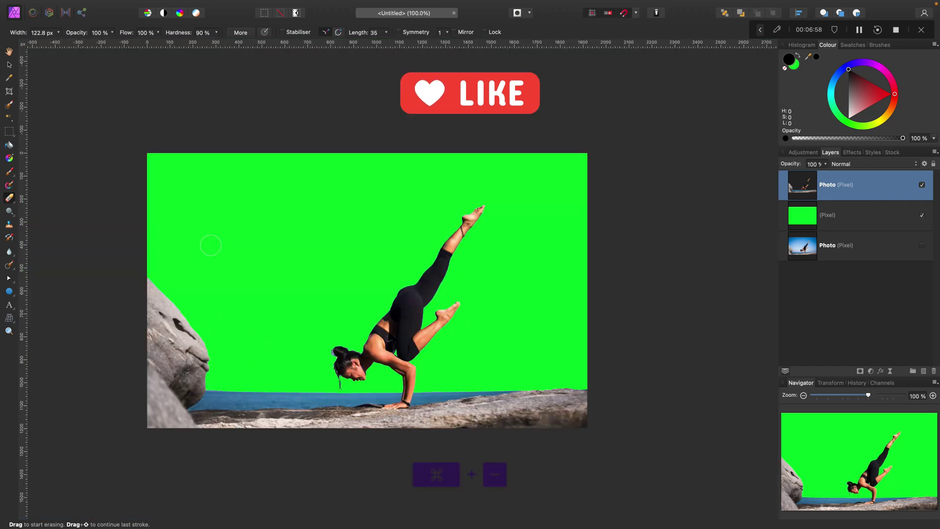
# Step: Delete the green backdrop layer, keep the lower Photo hidden, and open the Stock panel
pyautogui.click(861, 217)
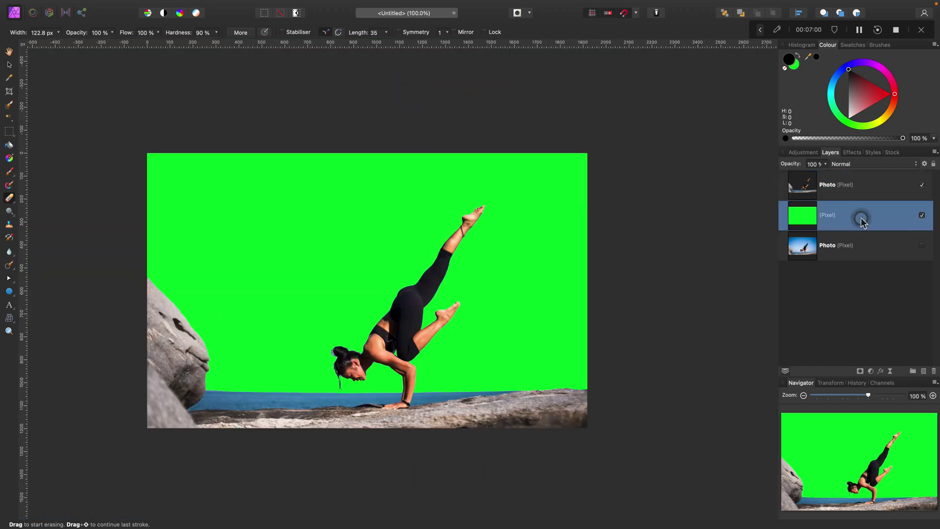
pyautogui.click(933, 371)
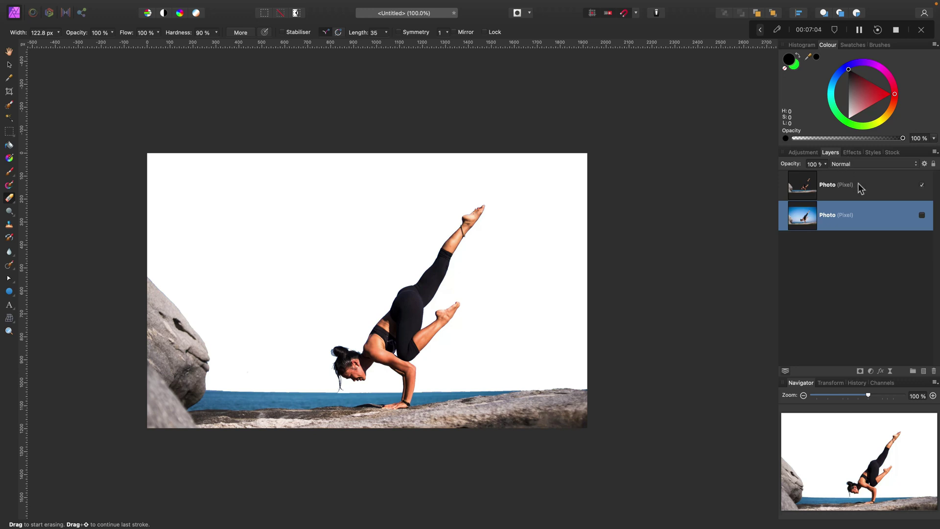
pyautogui.click(922, 215)
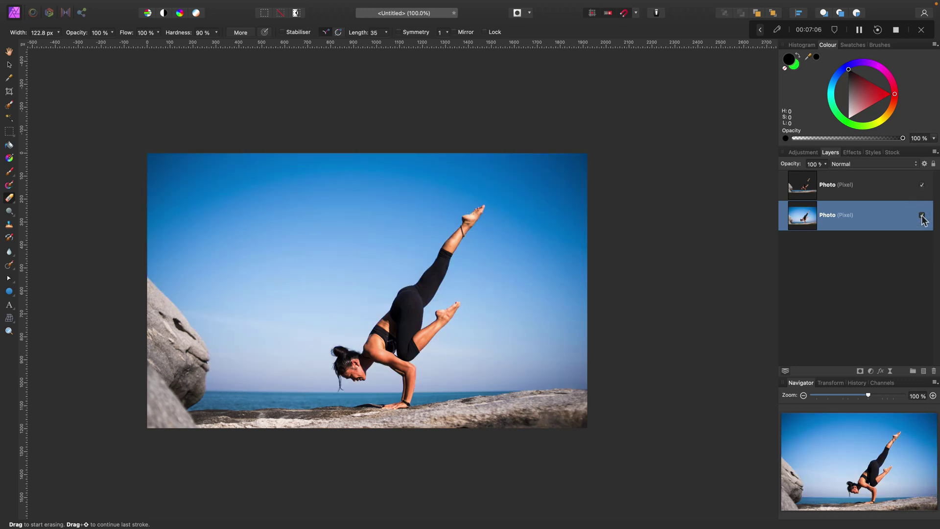
pyautogui.click(922, 216)
pyautogui.click(880, 191)
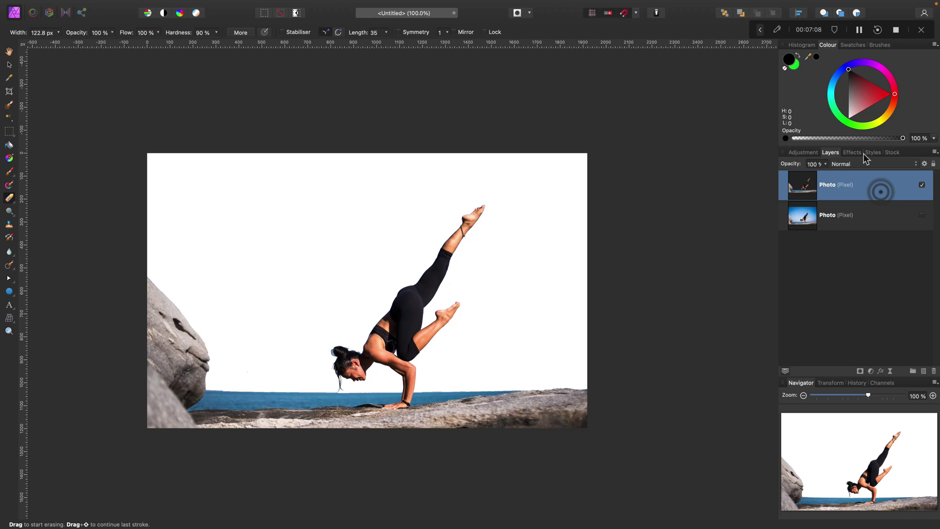
pyautogui.click(891, 153)
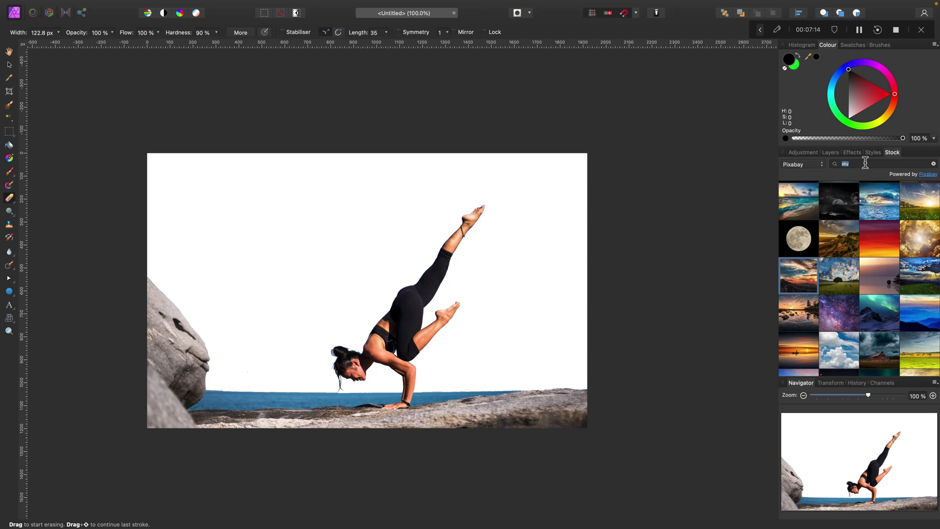
# Step: Drag the Pixabay mountain-sunset sky photo onto the canvas and dismiss its credit note
pyautogui.scroll(-5, 862, 313)
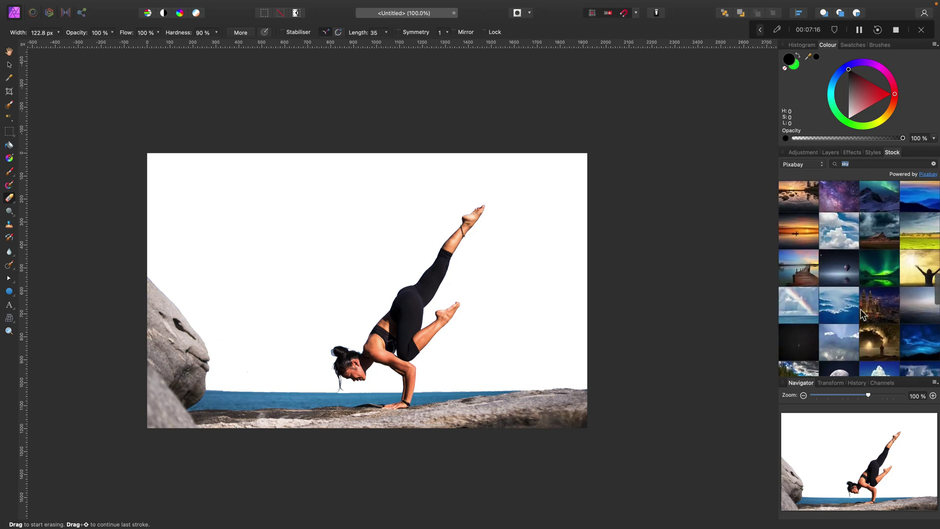
pyautogui.scroll(2, 795, 236)
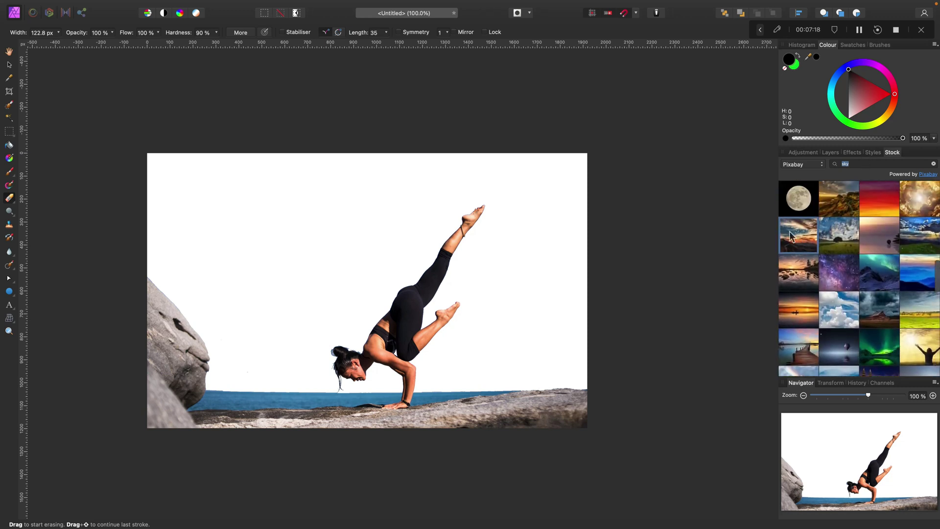
pyautogui.moveTo(797, 238); pyautogui.dragTo(445, 212)
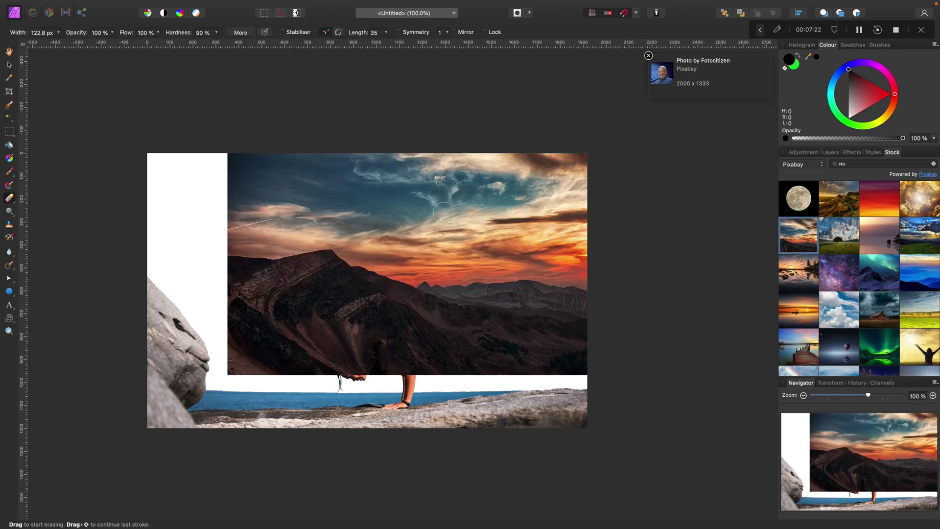
pyautogui.click(648, 56)
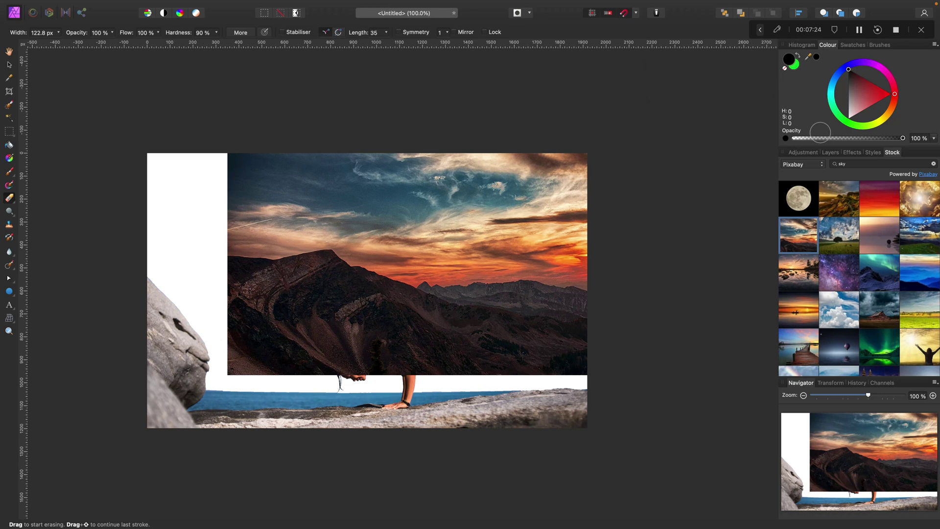
pyautogui.click(830, 152)
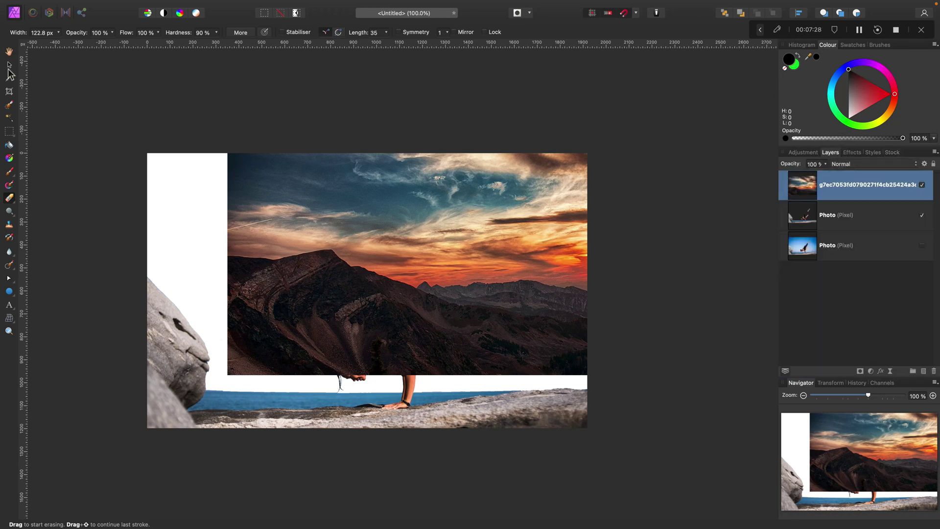
# Step: Move the sunset image over the canvas and rename its layer 'new sky'
pyautogui.click(9, 65)
pyautogui.moveTo(519, 247); pyautogui.dragTo(480, 289)
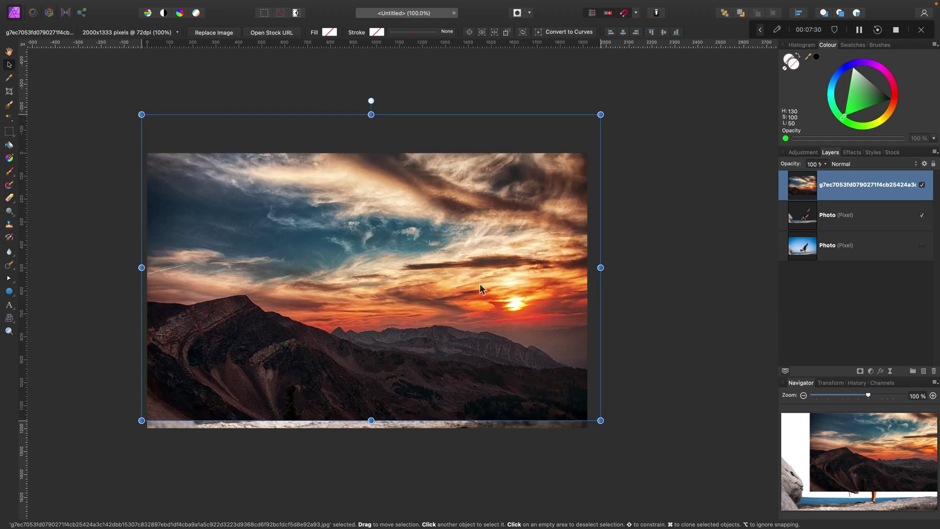
pyautogui.doubleClick(837, 188)
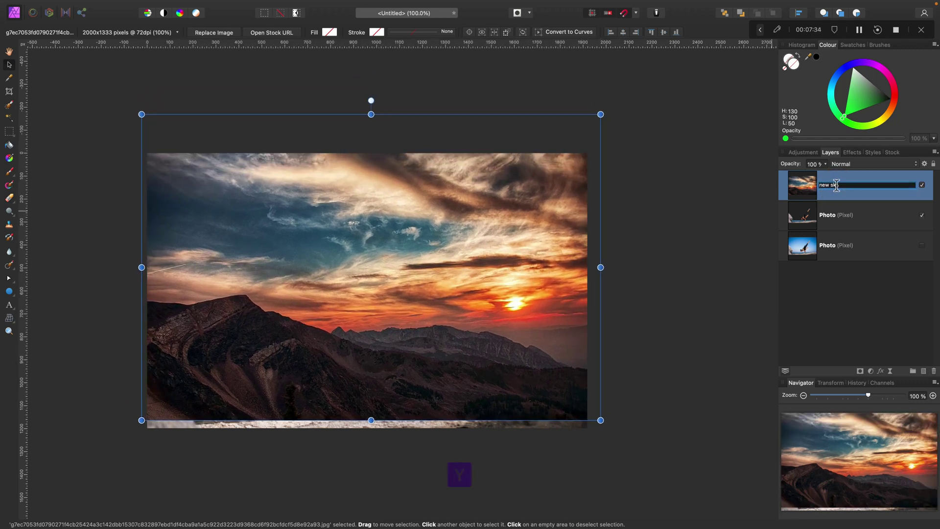
pyautogui.press('Return')
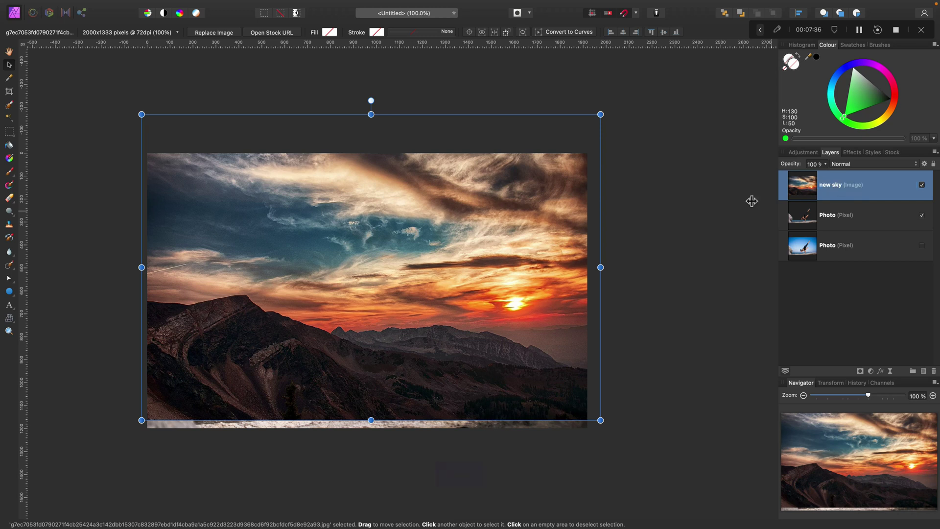
# Step: Place the new sky layer beneath the woman, shift it lower, and scale it up
pyautogui.moveTo(402, 277); pyautogui.dragTo(394, 295)
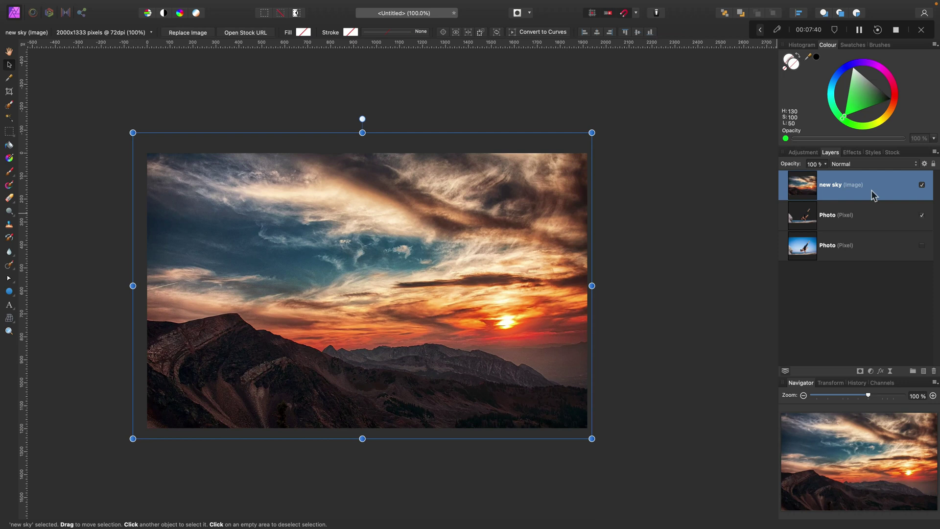
pyautogui.moveTo(873, 195); pyautogui.dragTo(866, 227)
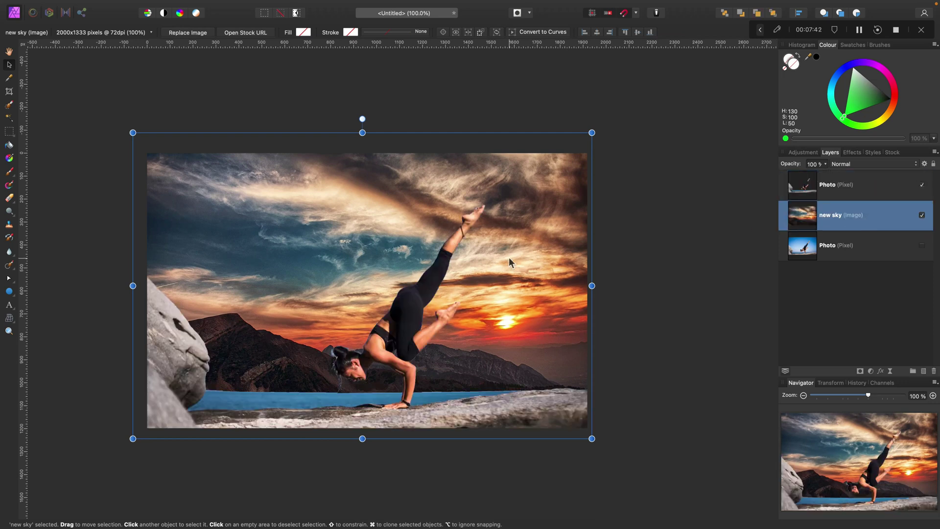
pyautogui.moveTo(522, 236); pyautogui.dragTo(524, 260)
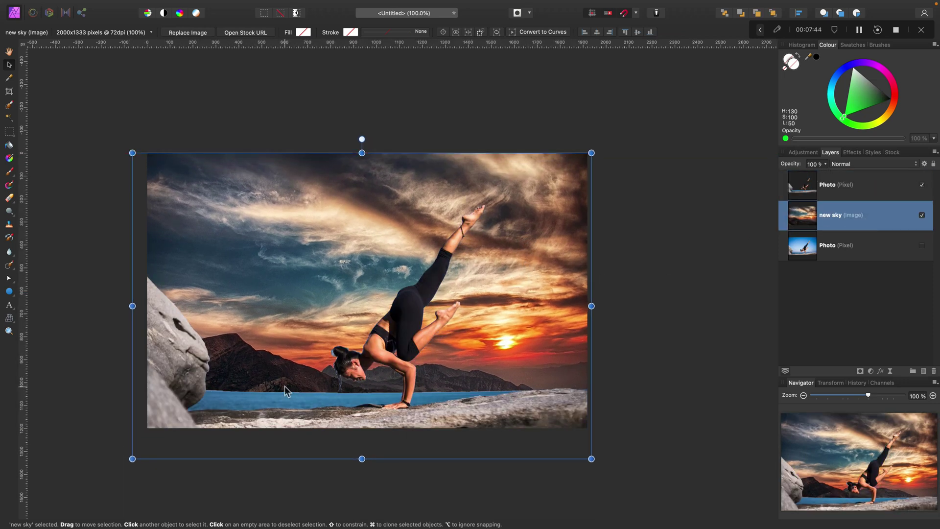
pyautogui.moveTo(132, 459); pyautogui.dragTo(101, 424)
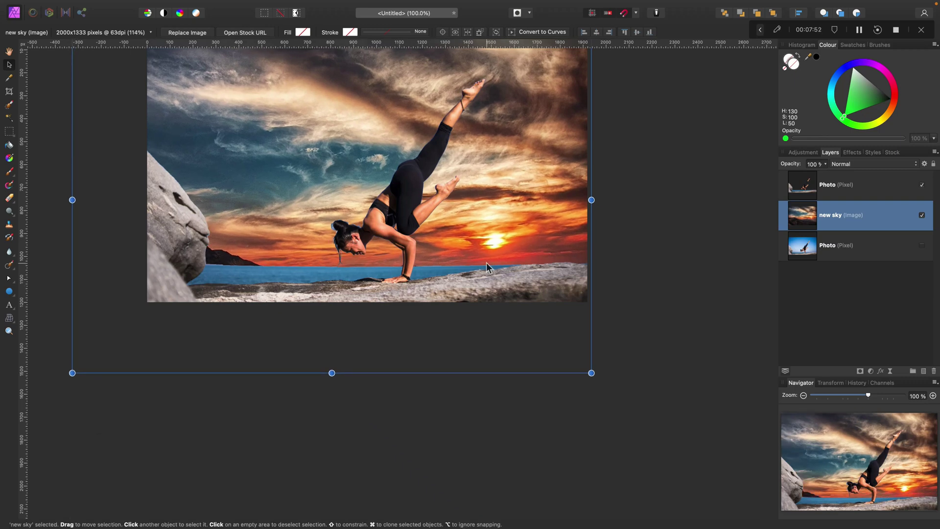
# Step: Shift the new sky up-right and scale it to fill the empty strip at the top, aligned to the canvas edge
pyautogui.moveTo(486, 279)
pyautogui.mouseDown()
pyautogui.moveTo(494, 251)
pyautogui.moveTo(480, 280)
pyautogui.mouseUp()
pyautogui.scroll(3, 483, 257)
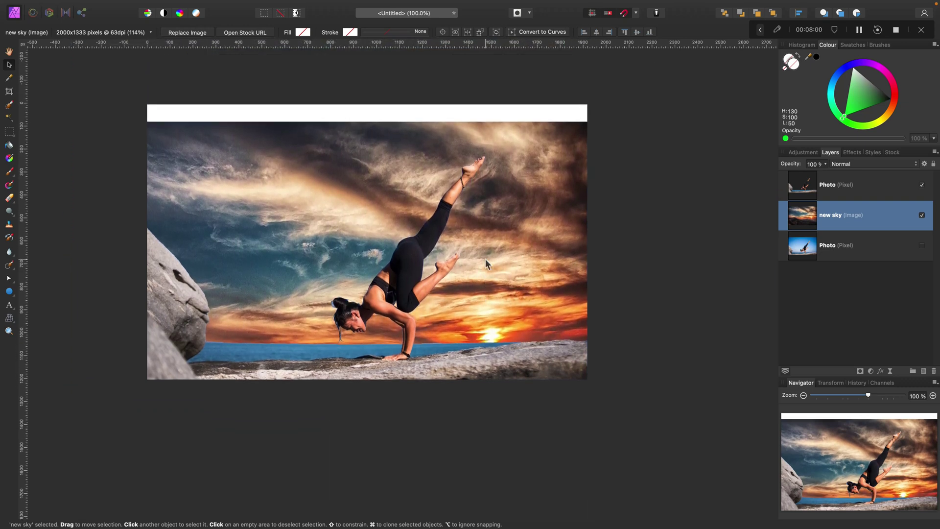
pyautogui.moveTo(585, 122); pyautogui.dragTo(613, 103)
pyautogui.moveTo(558, 215); pyautogui.dragTo(531, 218)
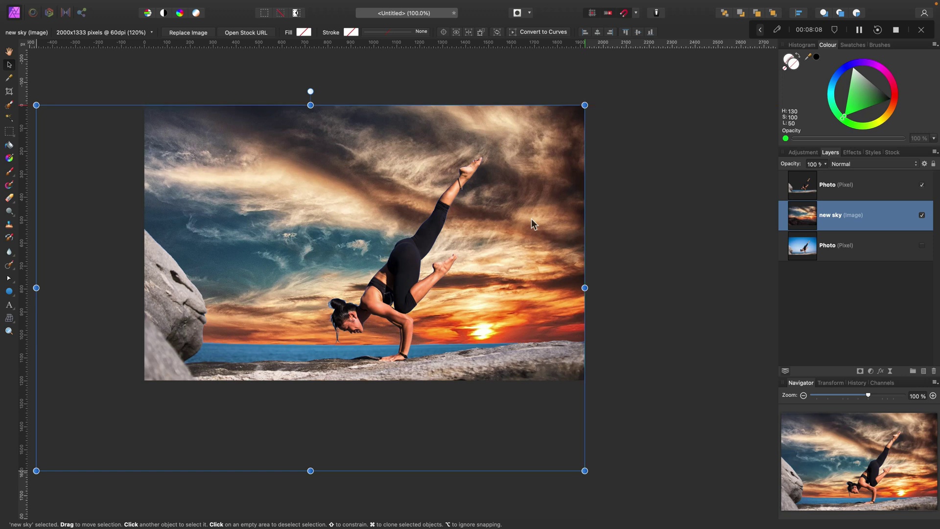
pyautogui.hscroll(-1, 530, 218)
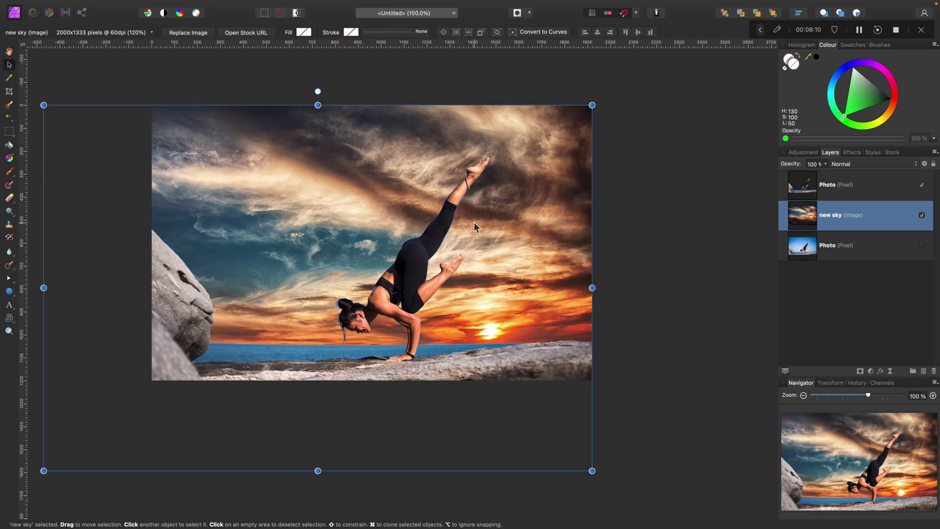
# Step: Rasterise the new sky layer and trim it to the canvas
pyautogui.rightClick(888, 218)
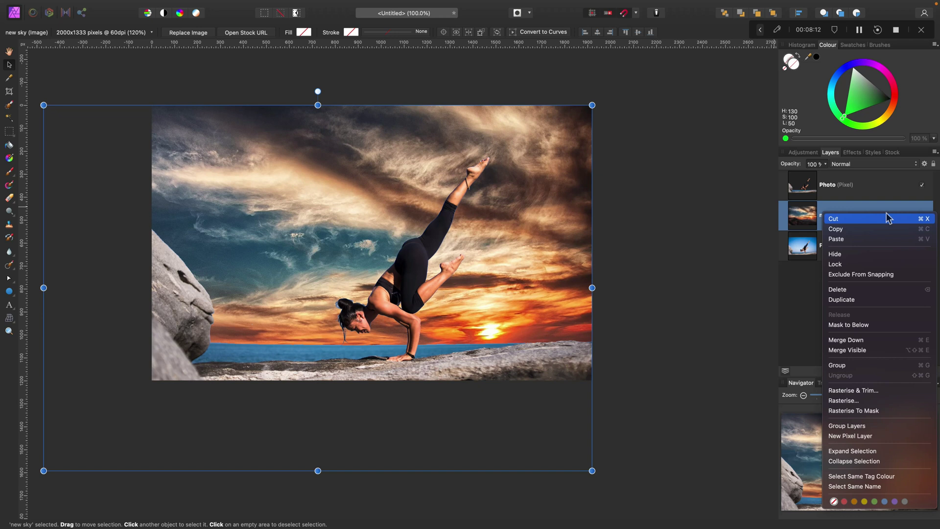
pyautogui.click(862, 390)
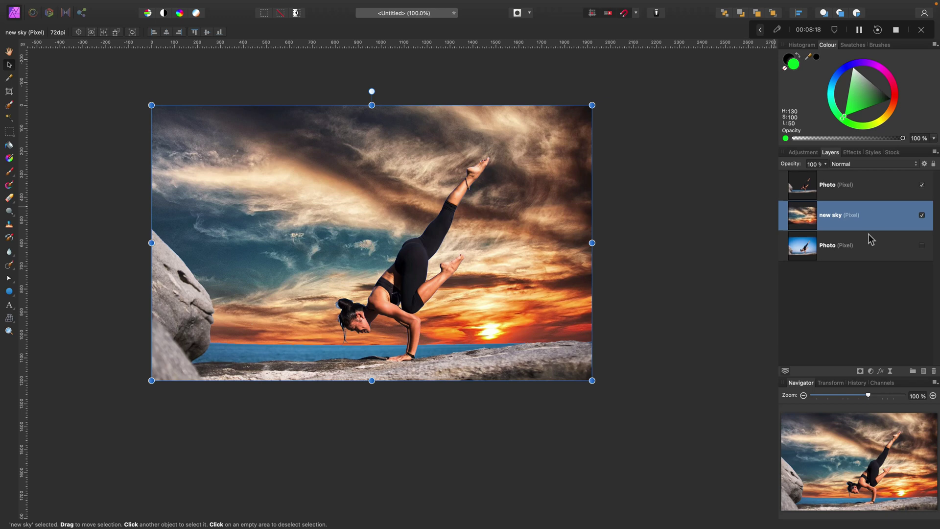
pyautogui.press('super+equal')
pyautogui.press('super+equal')
pyautogui.press('super+equal')
pyautogui.press('super+equal')
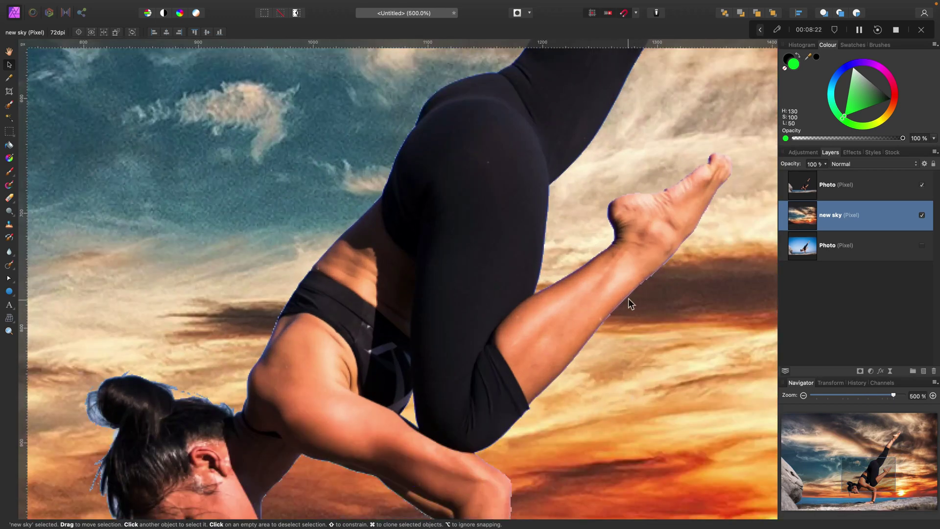
pyautogui.scroll(-10, 606, 321)
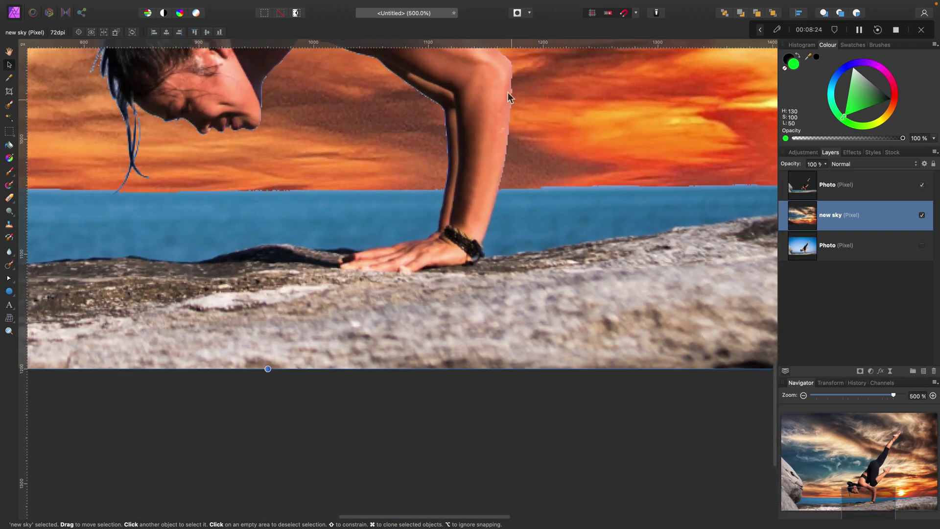
pyautogui.hscroll(-10, 317, 212)
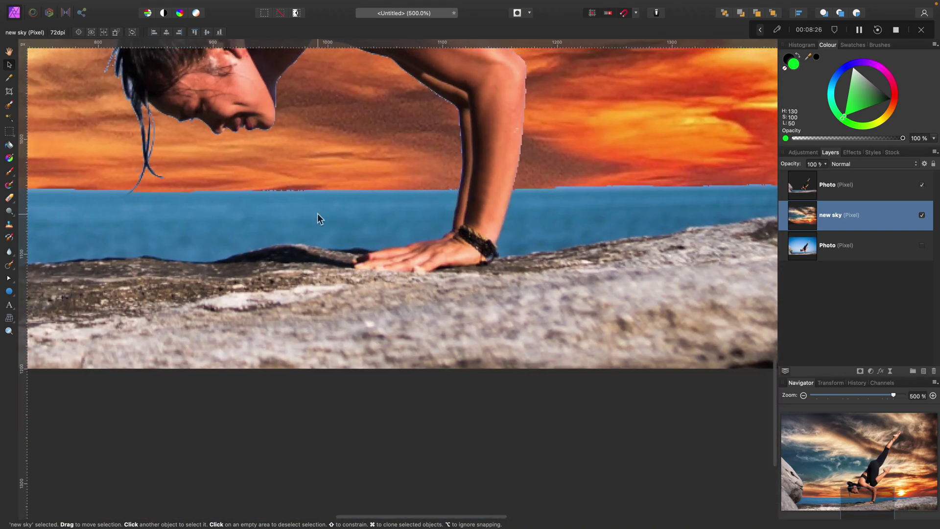
pyautogui.scroll(4, 301, 181)
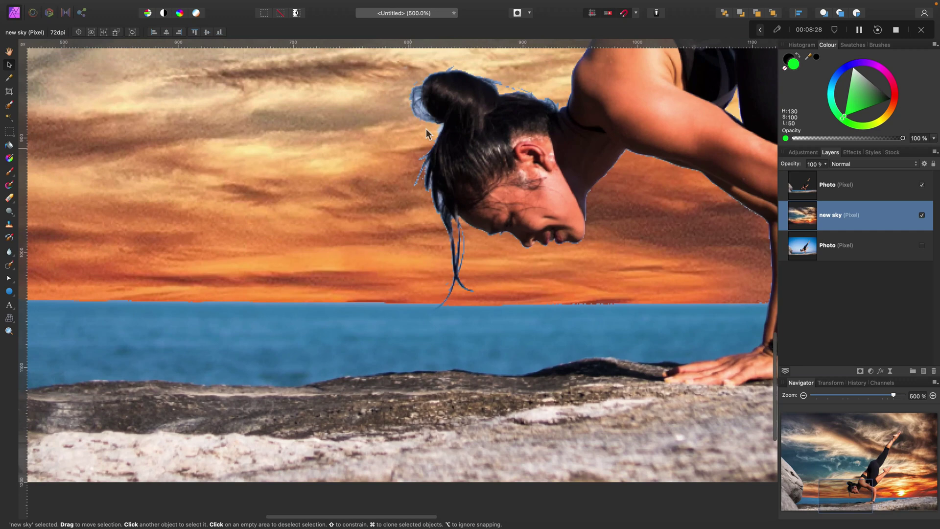
pyautogui.hscroll(-7, 340, 169)
pyautogui.press('super+minus')
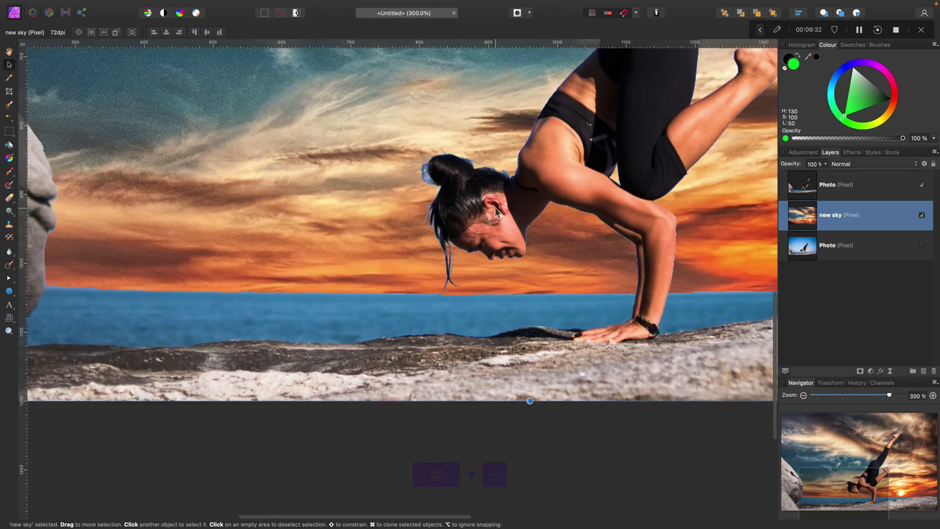
pyautogui.press('super+minus')
pyautogui.scroll(2, 492, 215)
pyautogui.scroll(3, 491, 215)
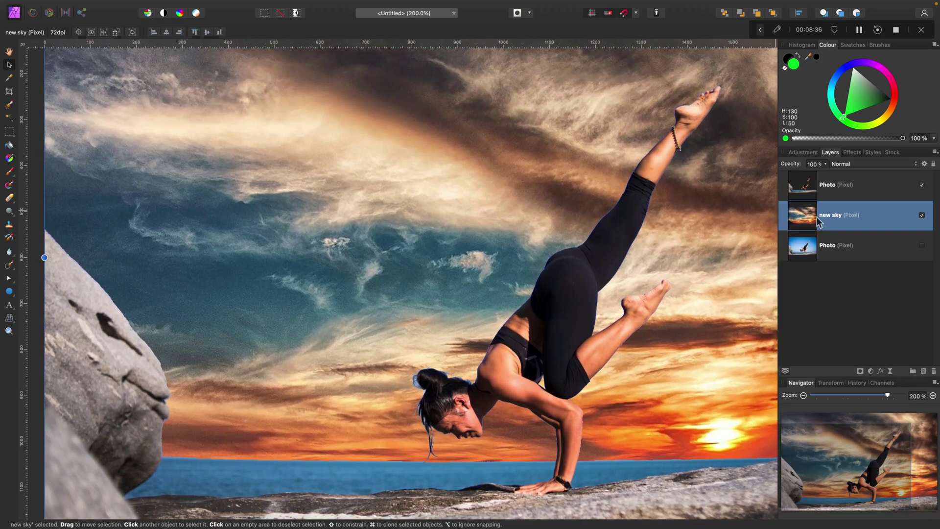
# Step: Load the top Photo layer's outline as a selection around the woman and rocks
pyautogui.click(863, 191)
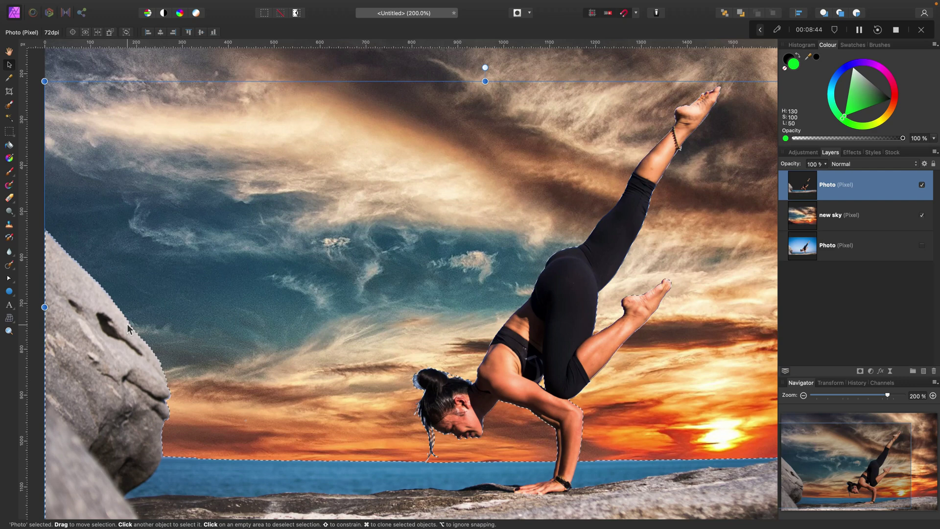
# Step: With the Rectangular Marquee Tool, open Refine and paint background around the hair bun and loose strands
pyautogui.click(10, 132)
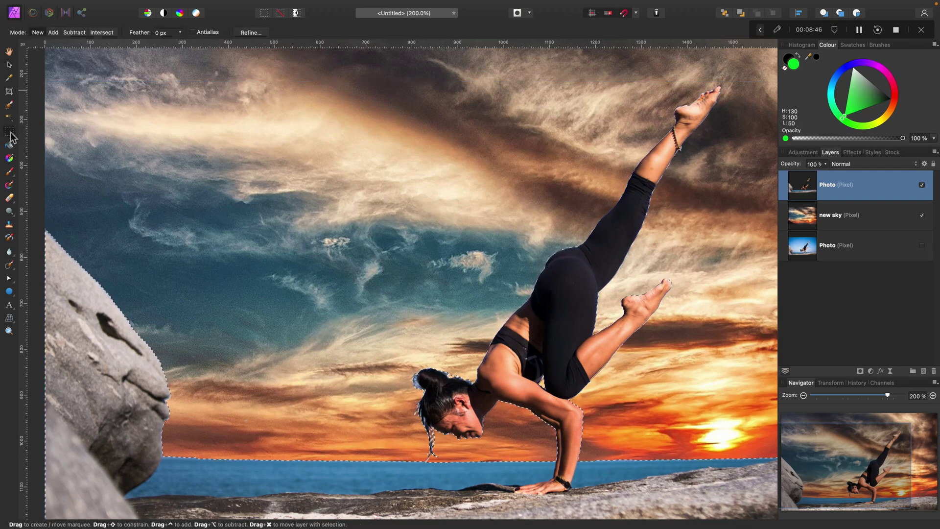
pyautogui.click(12, 134)
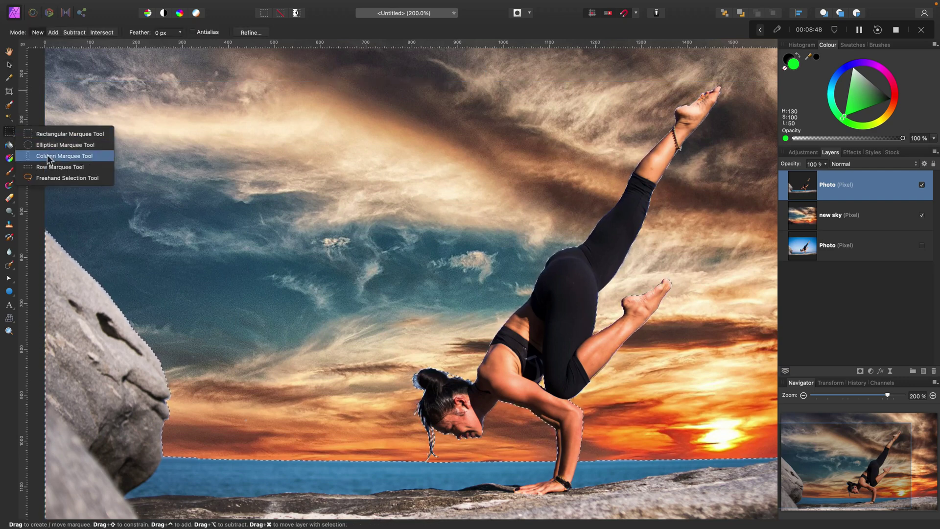
pyautogui.click(51, 134)
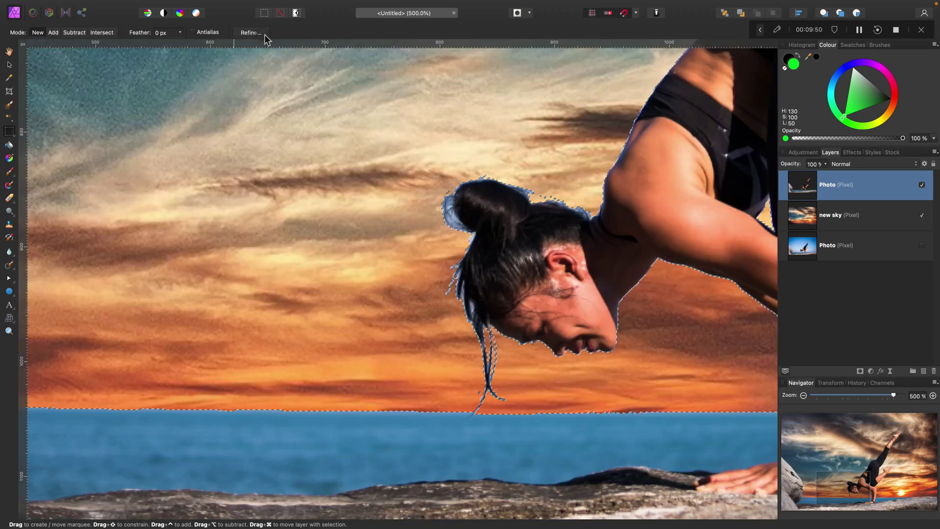
pyautogui.click(256, 33)
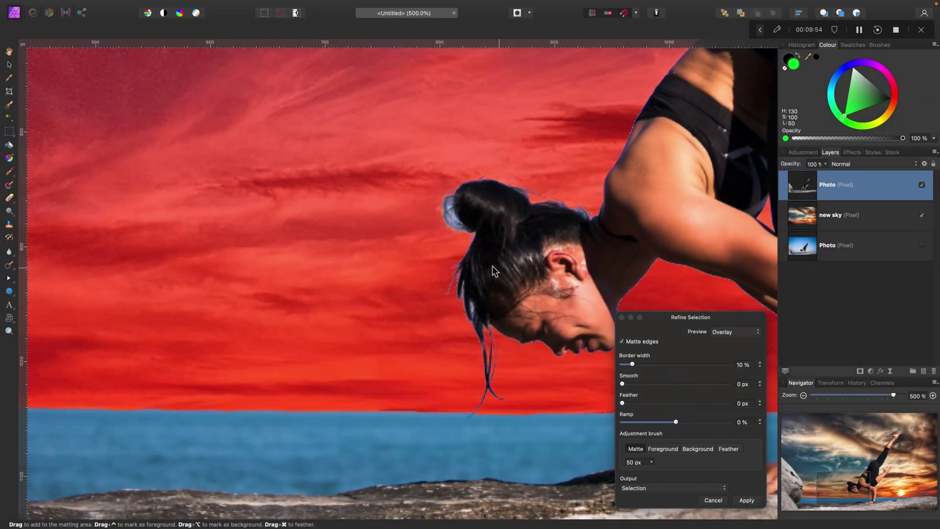
pyautogui.click(696, 448)
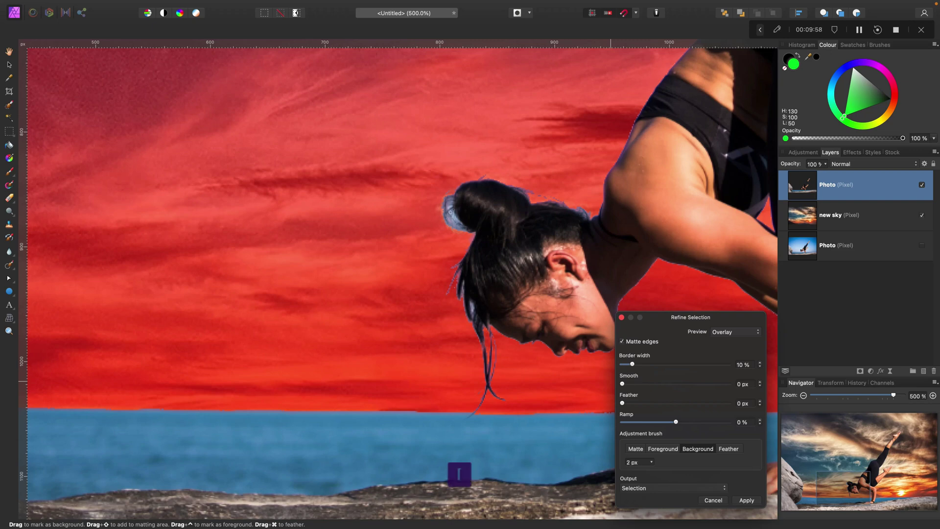
pyautogui.click(456, 221)
pyautogui.click(458, 293)
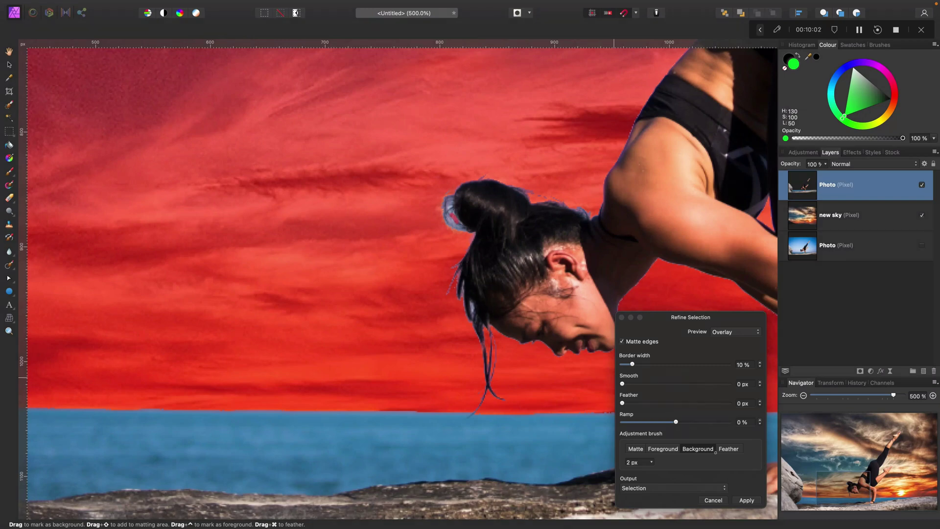
# Step: Set Smooth 1 px, Feather 1 px, Ramp -1% and output to New layer
pyautogui.click(759, 382)
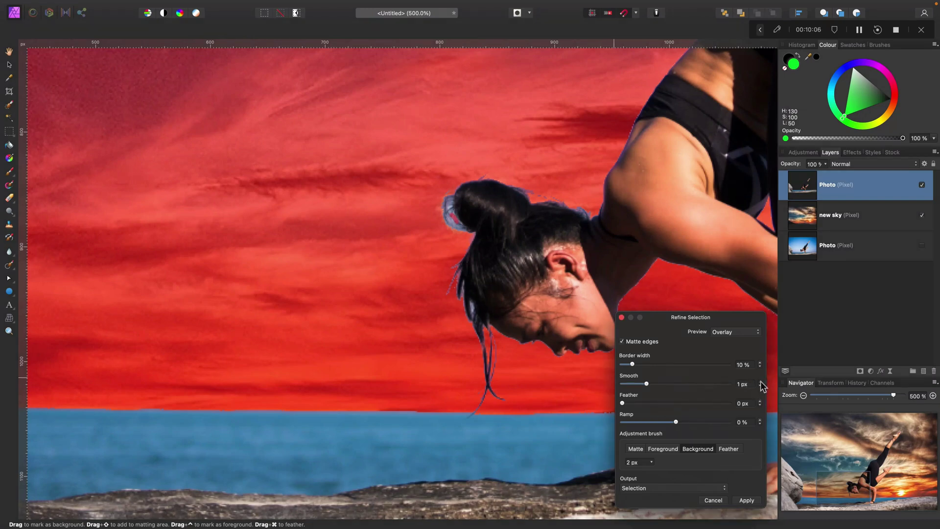
pyautogui.click(759, 401)
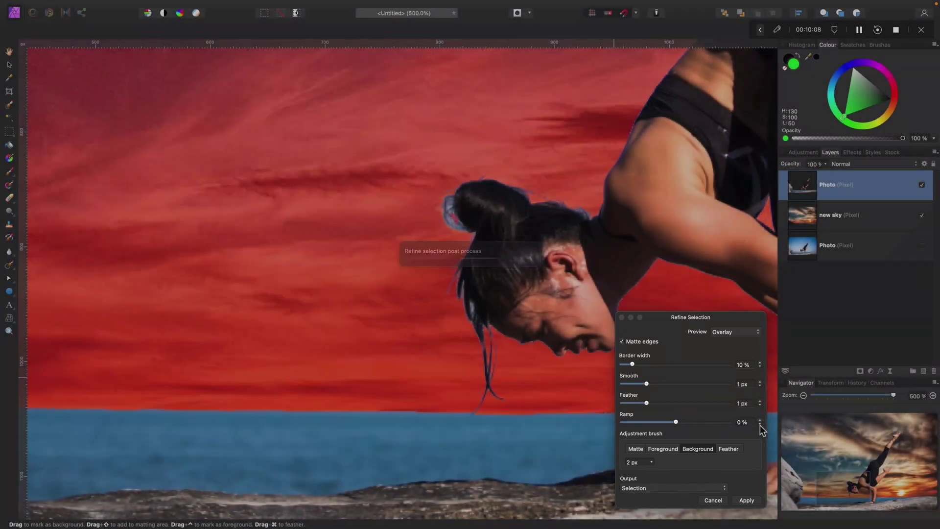
pyautogui.click(759, 424)
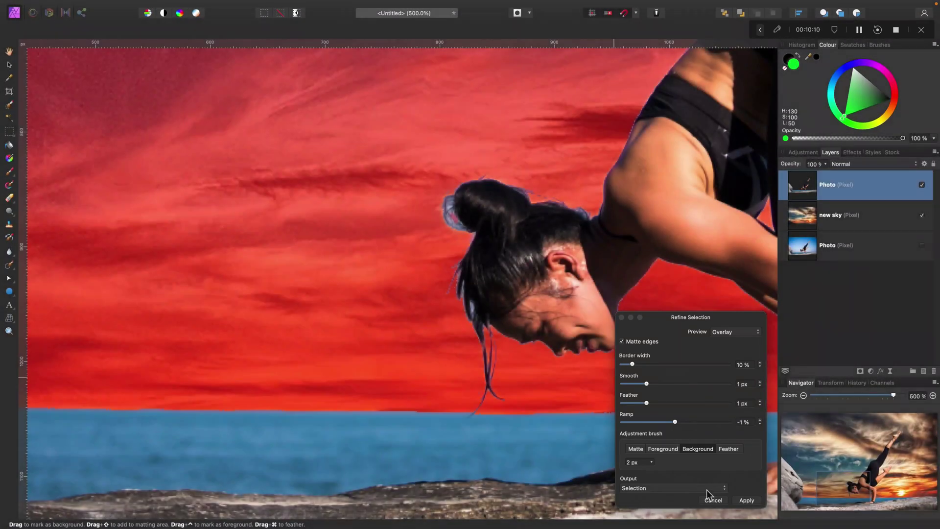
pyautogui.click(707, 489)
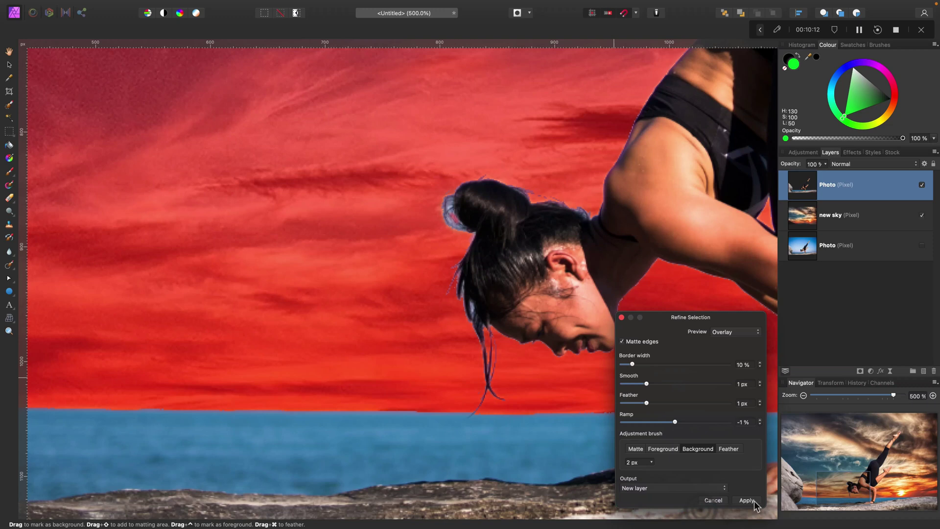
# Step: Apply the refinement as a new layer and compare its edges against the original Photo layer
pyautogui.click(748, 500)
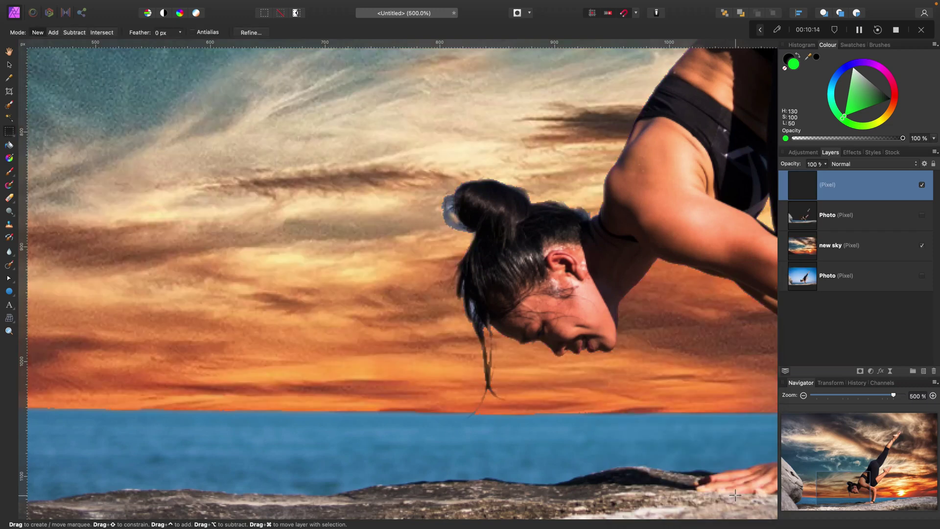
pyautogui.click(922, 215)
pyautogui.hscroll(10, 718, 213)
pyautogui.scroll(2, 717, 213)
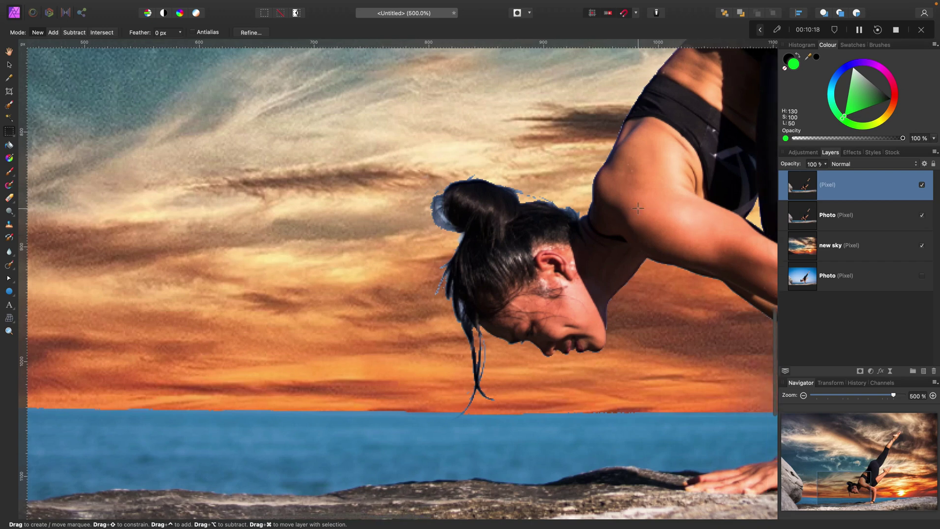
pyautogui.scroll(15, 616, 201)
pyautogui.hscroll(4, 616, 201)
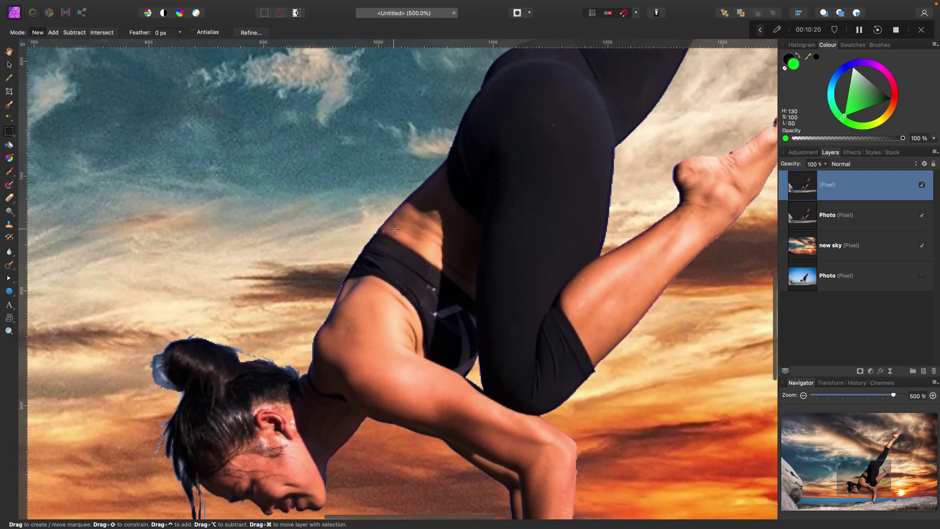
pyautogui.hscroll(2, 582, 239)
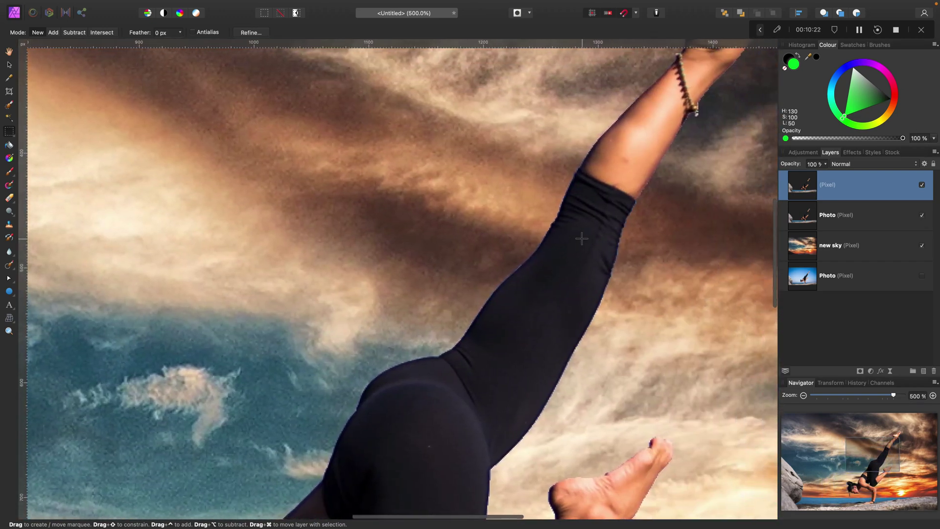
pyautogui.press('super+equal')
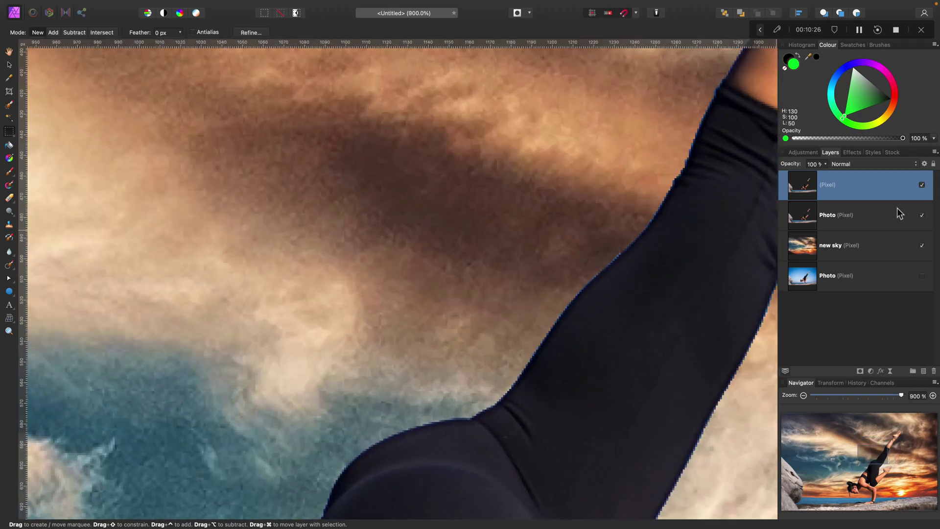
# Step: Hide and delete the old Photo layer
pyautogui.click(922, 215)
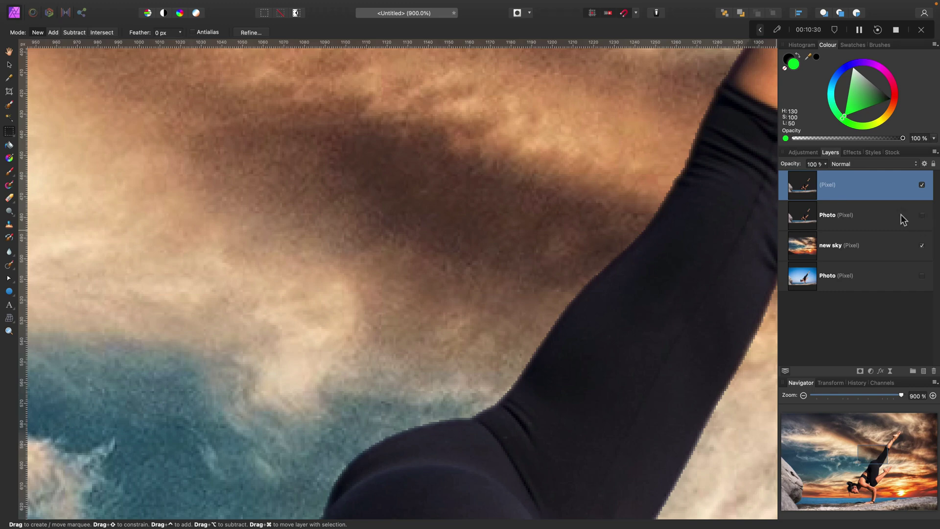
pyautogui.click(905, 218)
pyautogui.press('Delete')
# Step: Zoom out and pan to view the whole yoga-on-rocks sunset composite
pyautogui.press('super+minus')
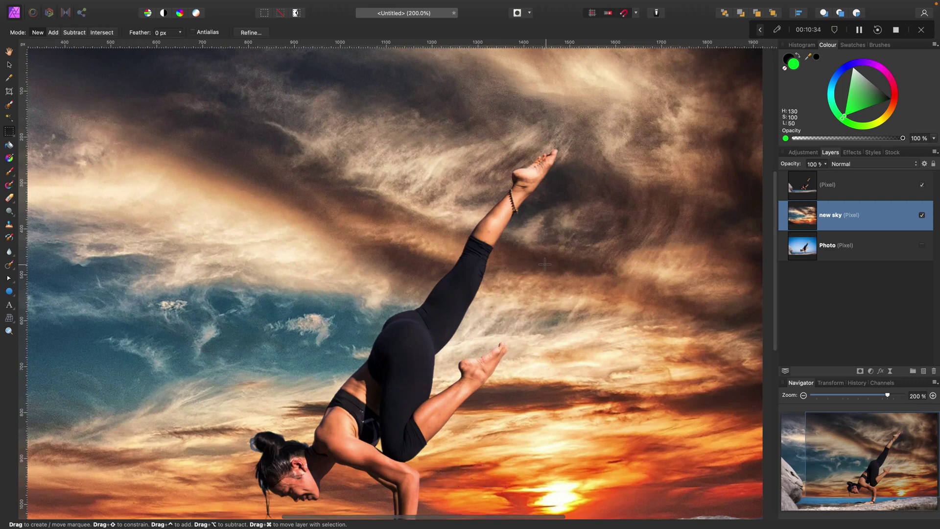
pyautogui.scroll(-5, 686, 252)
pyautogui.hscroll(-5, 545, 259)
pyautogui.scroll(5, 545, 259)
pyautogui.hscroll(5, 469, 240)
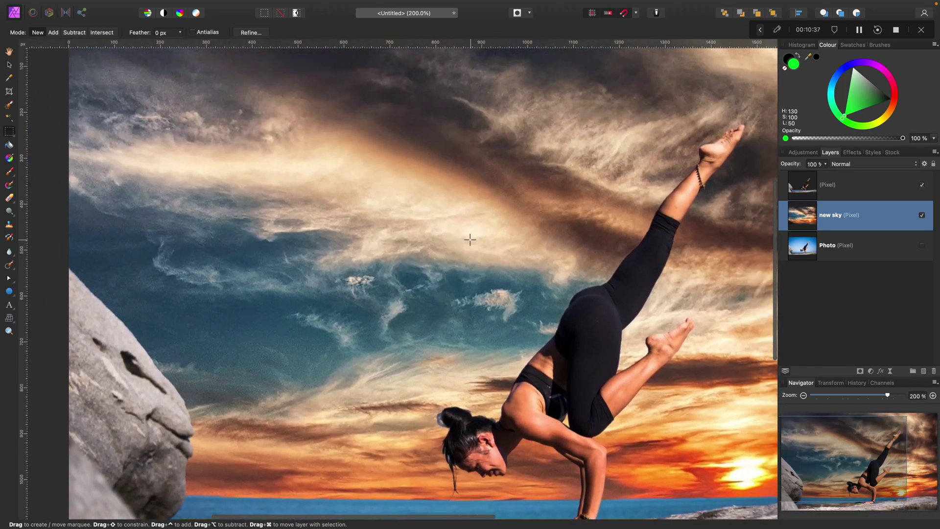
pyautogui.hscroll(2, 470, 240)
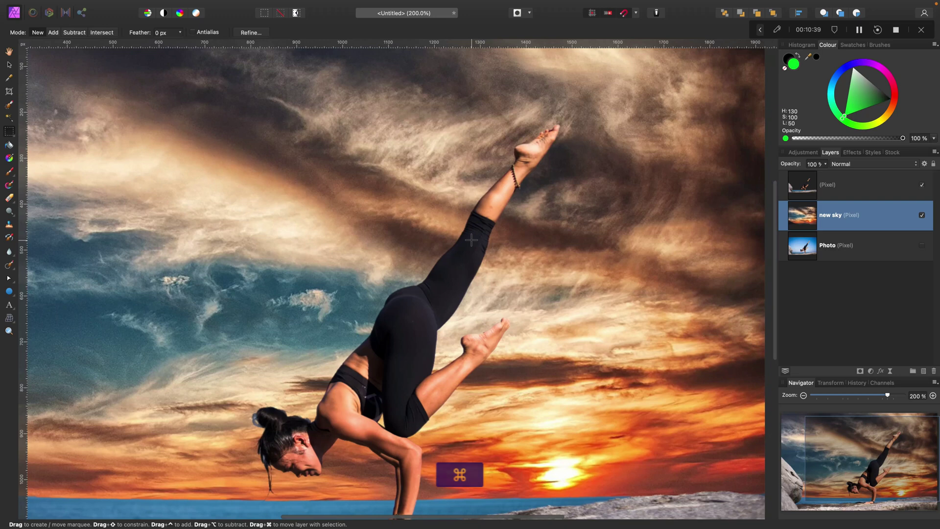
pyautogui.press('super+minus')
pyautogui.hscroll(-3, 482, 244)
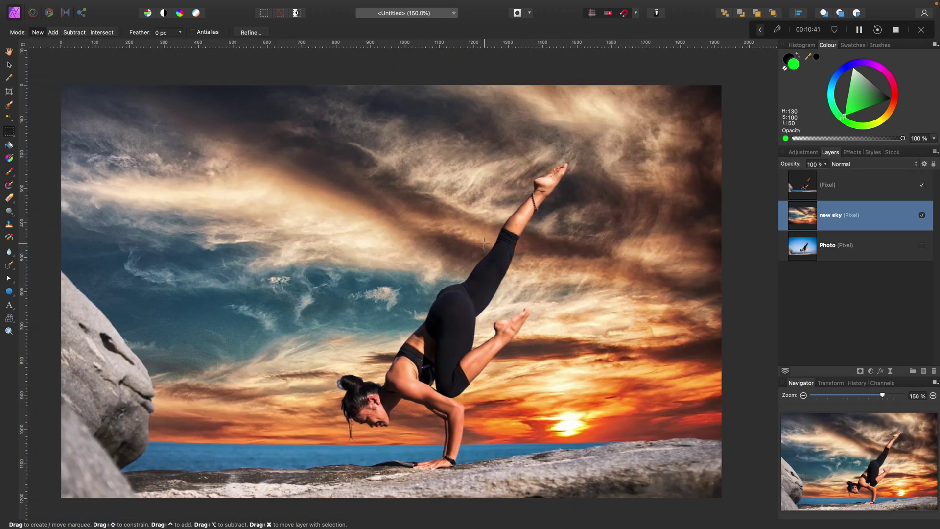
pyautogui.scroll(-3, 586, 261)
pyautogui.hscroll(-2, 588, 261)
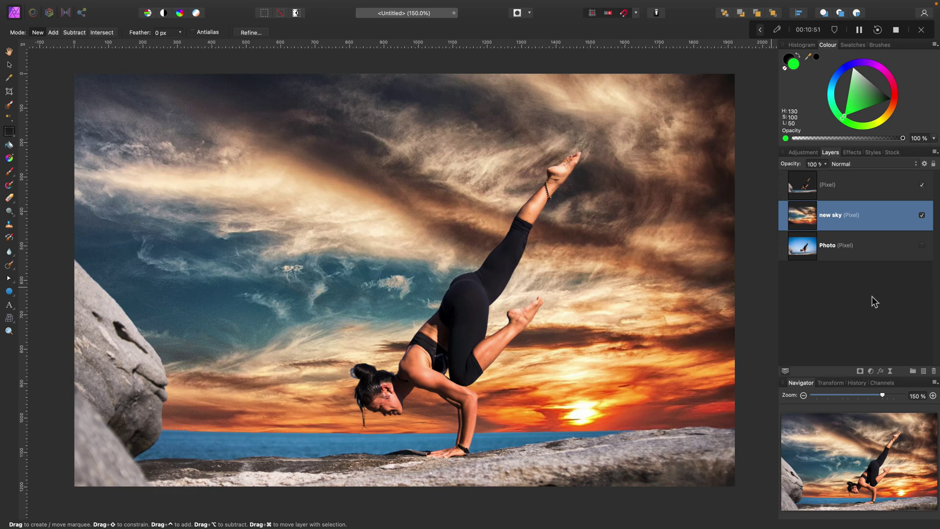
# Step: Add a default Lens Filter adjustment from the Adjustments panel
pyautogui.click(803, 153)
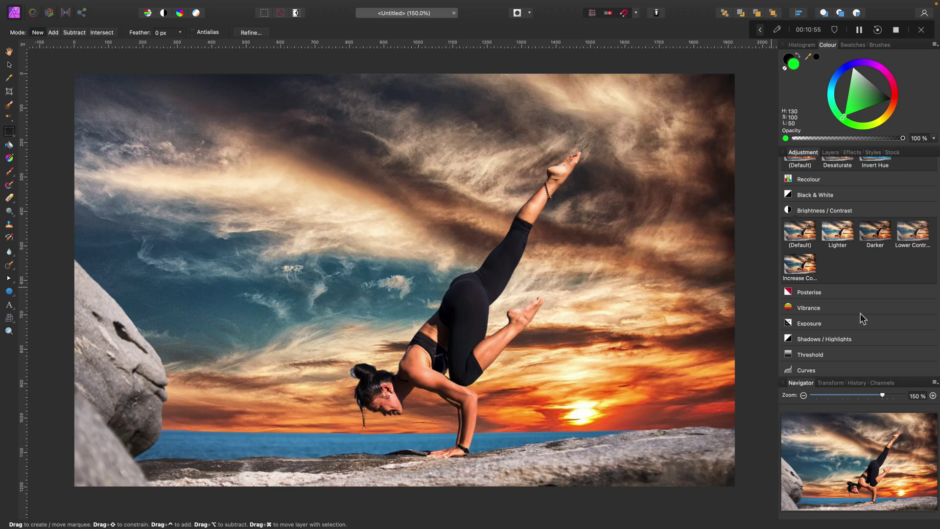
pyautogui.scroll(-4, 860, 315)
pyautogui.scroll(-2, 860, 314)
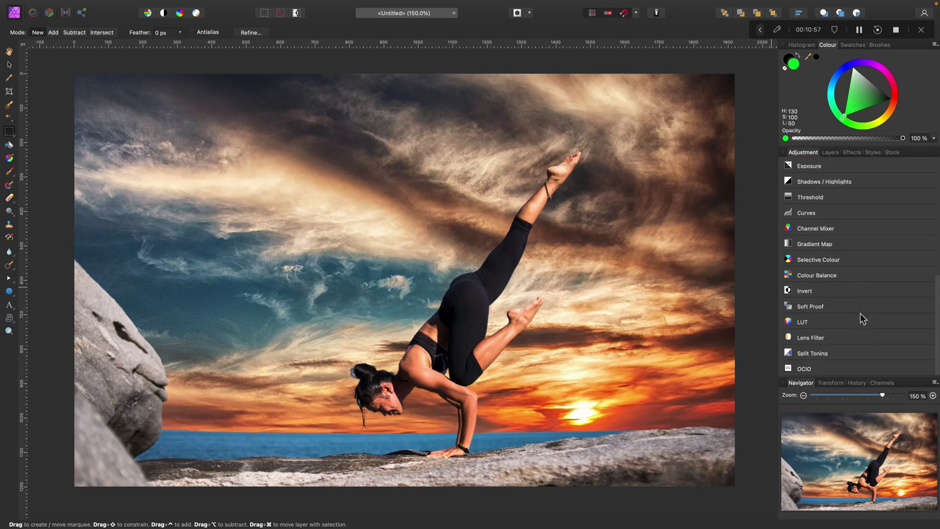
pyautogui.click(818, 339)
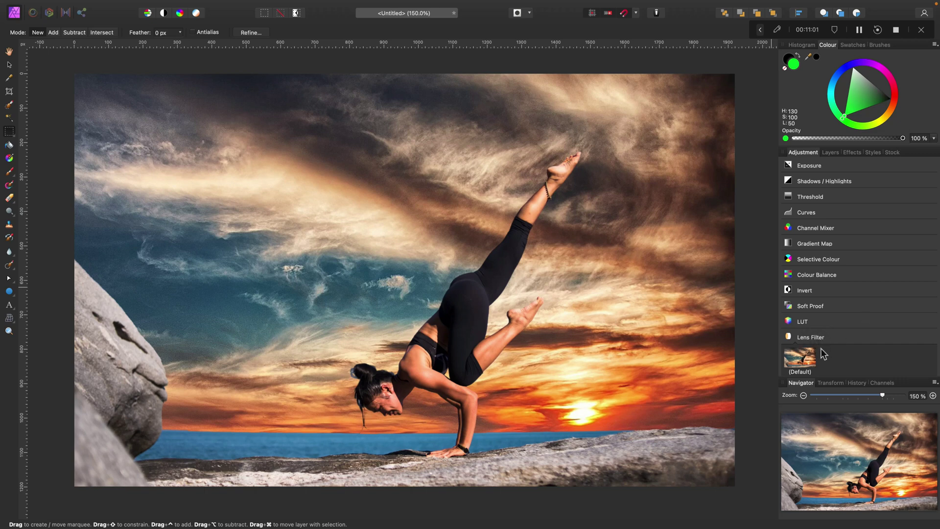
pyautogui.click(810, 356)
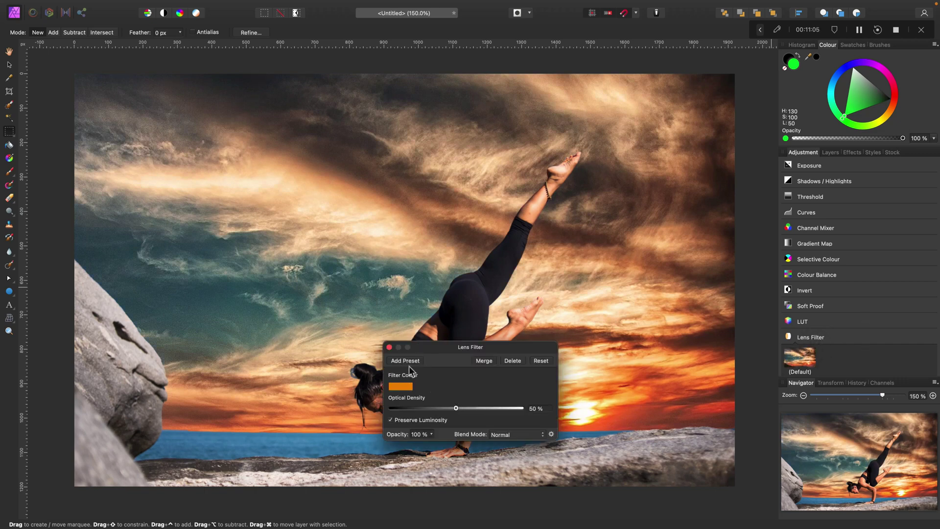
# Step: Move the Lens Filter to the top of the layer stack and raise Optical Density to 72%
pyautogui.click(835, 155)
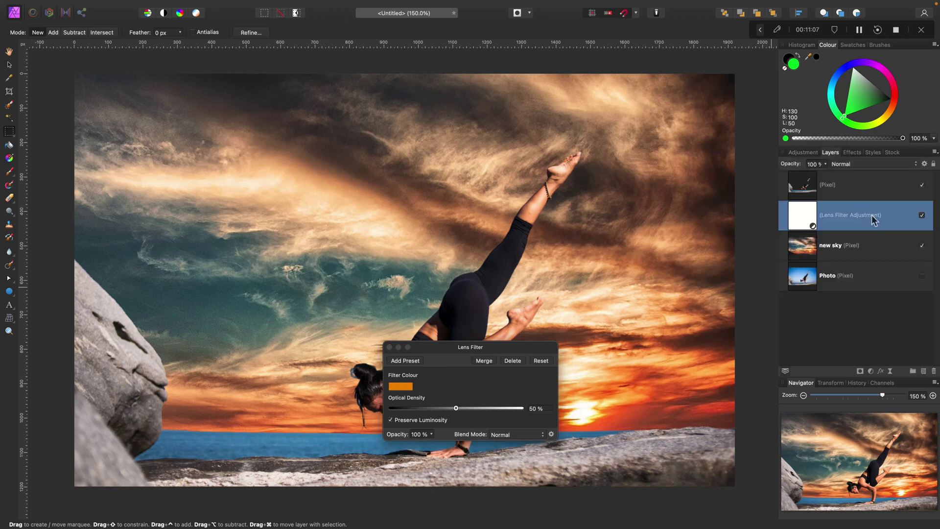
pyautogui.moveTo(877, 218); pyautogui.dragTo(882, 175)
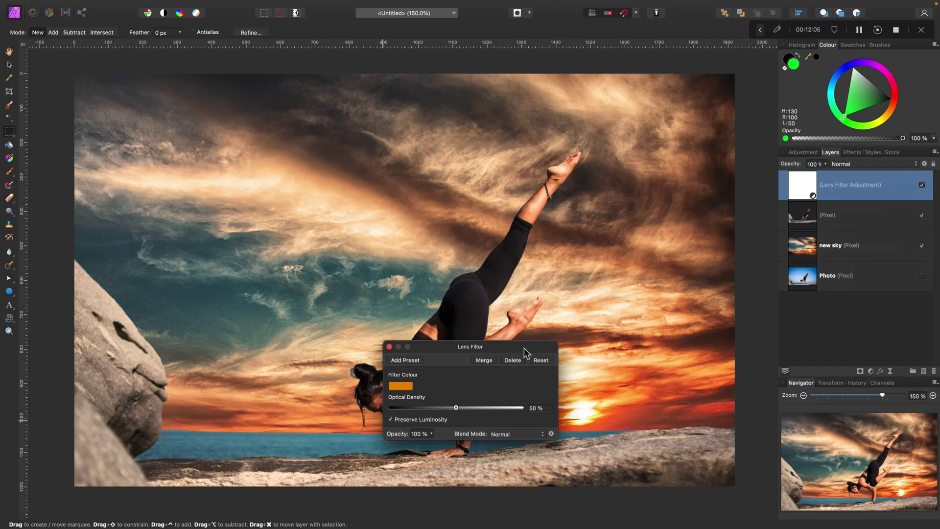
pyautogui.moveTo(524, 348); pyautogui.dragTo(732, 296)
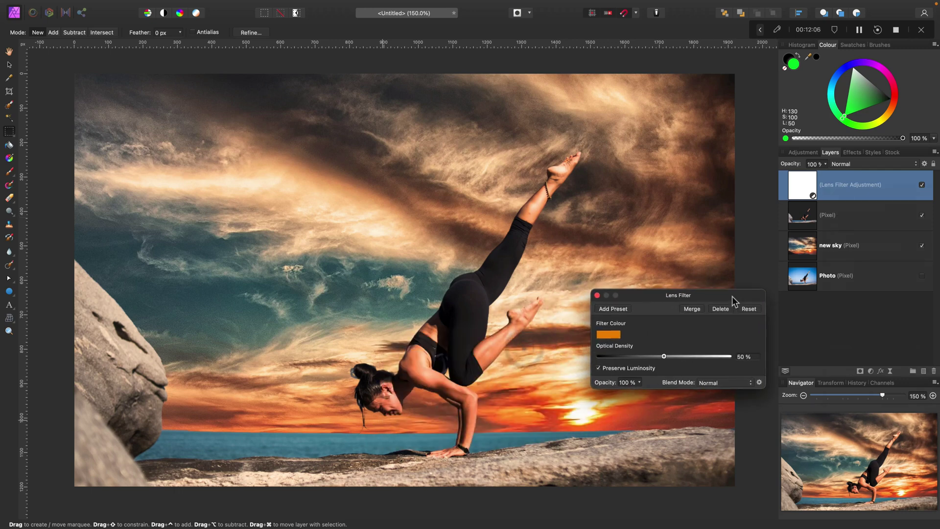
pyautogui.moveTo(664, 357); pyautogui.dragTo(692, 357)
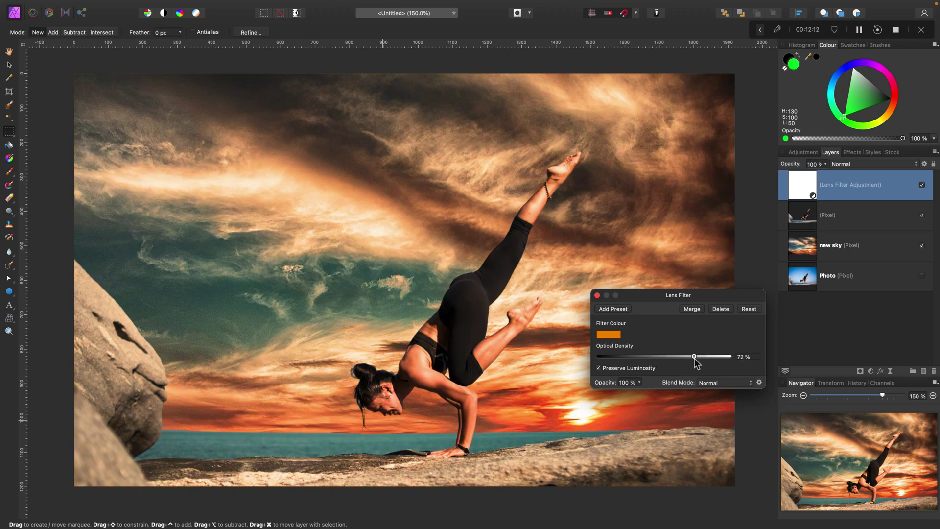
# Step: Nest the Lens Filter adjustment inside the woman's Pixel layer so the sky turns blue again
pyautogui.rightClick(891, 185)
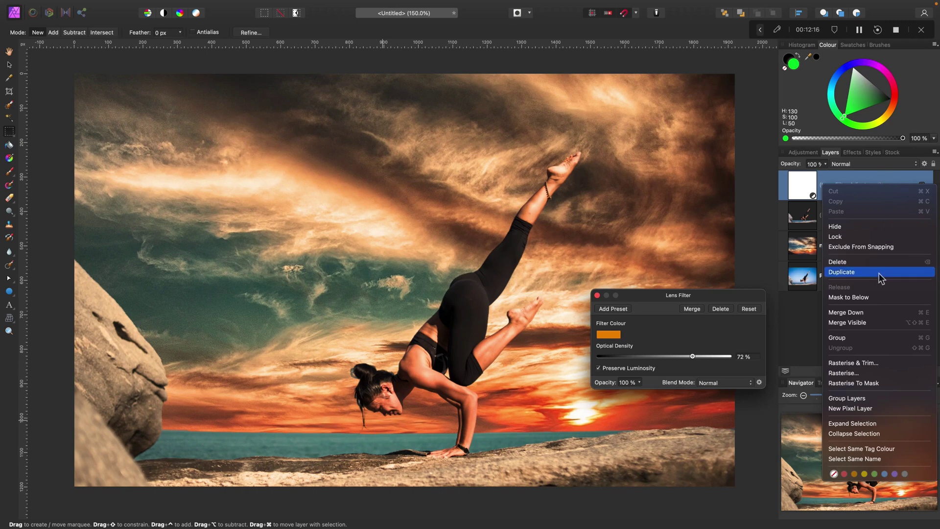
pyautogui.click(895, 177)
pyautogui.click(881, 216)
pyautogui.click(895, 185)
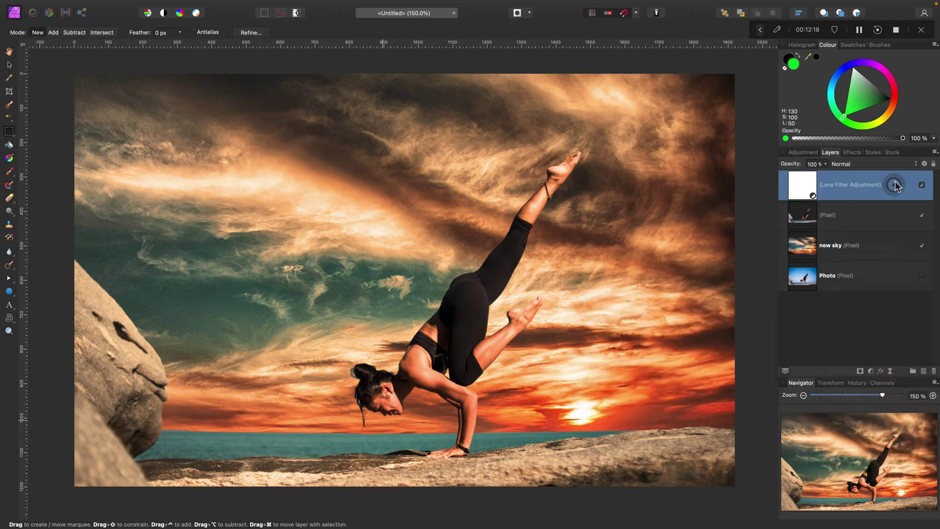
pyautogui.moveTo(895, 186); pyautogui.dragTo(913, 223)
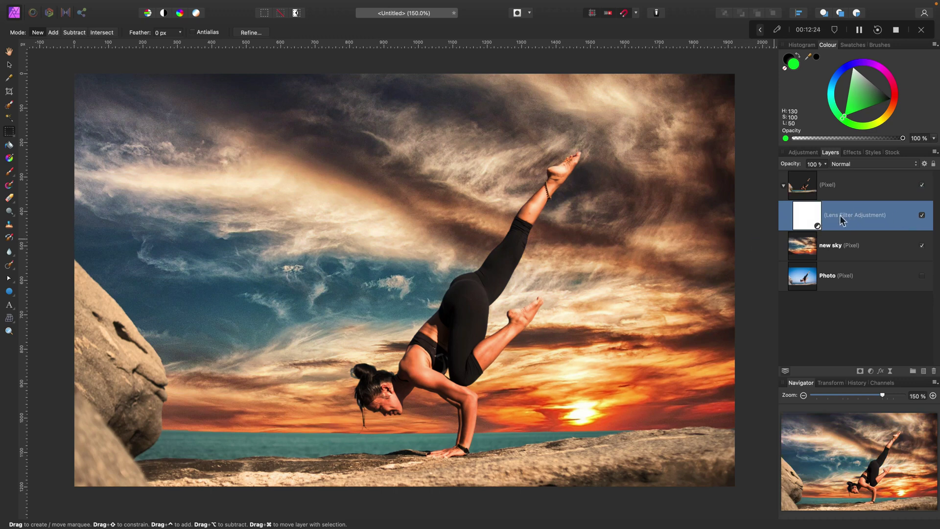
# Step: Fine-tune the nested Lens Filter's optical density, then add an empty pixel layer on top
pyautogui.doubleClick(805, 212)
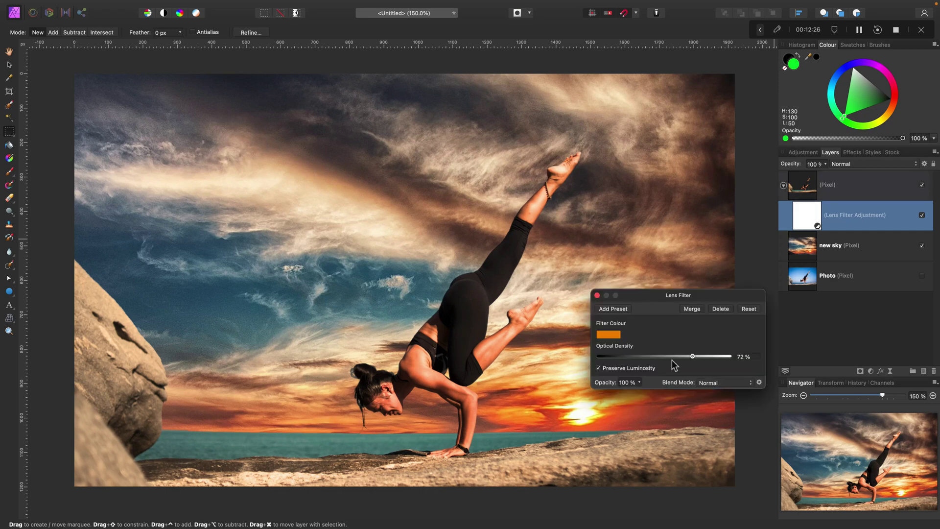
pyautogui.moveTo(695, 360)
pyautogui.mouseDown()
pyautogui.moveTo(729, 359)
pyautogui.moveTo(636, 359)
pyautogui.moveTo(712, 358)
pyautogui.mouseUp()
pyautogui.click(692, 309)
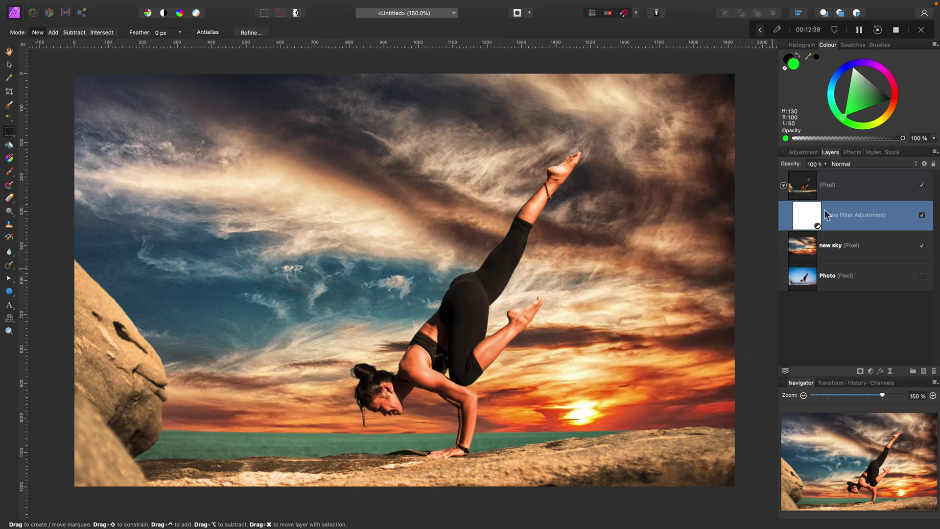
pyautogui.click(852, 190)
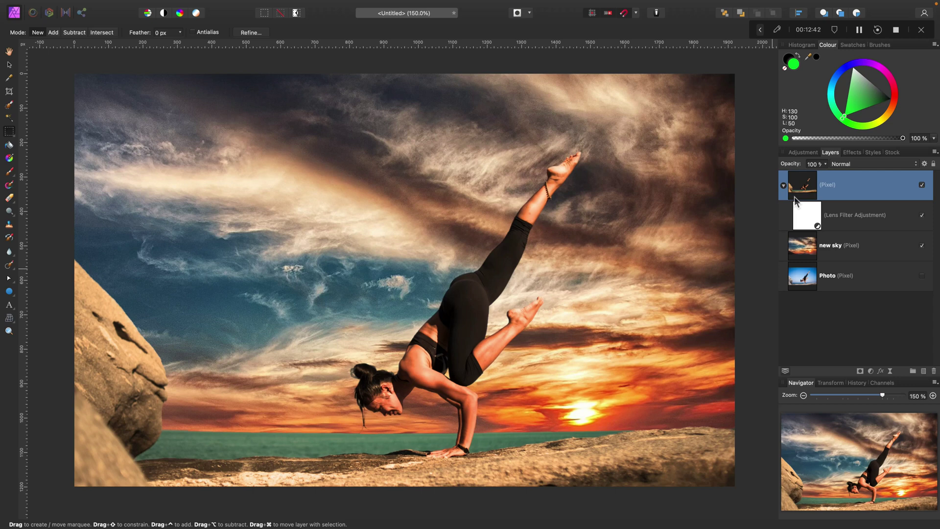
pyautogui.click(923, 371)
# Step: Draw a radial gradient centred on the sun on the top layer at 62% opacity
pyautogui.press('super+minus')
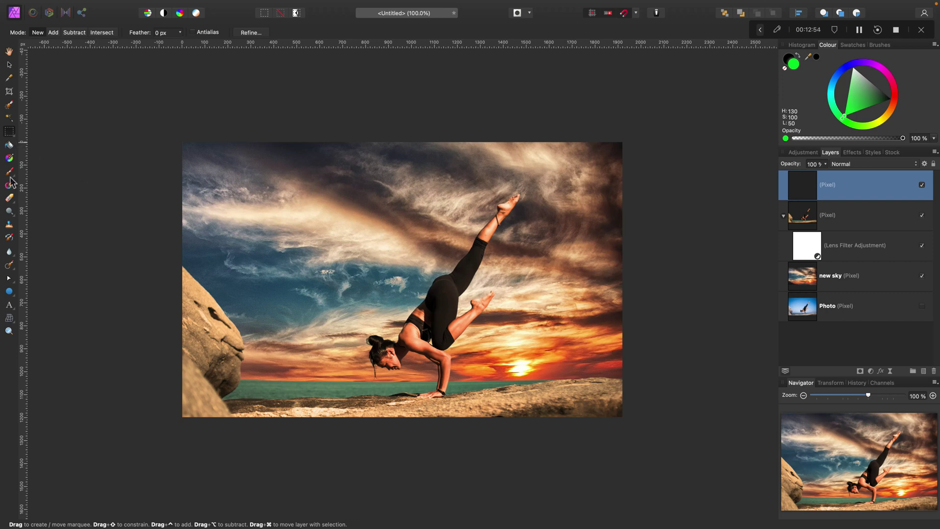
pyautogui.click(10, 159)
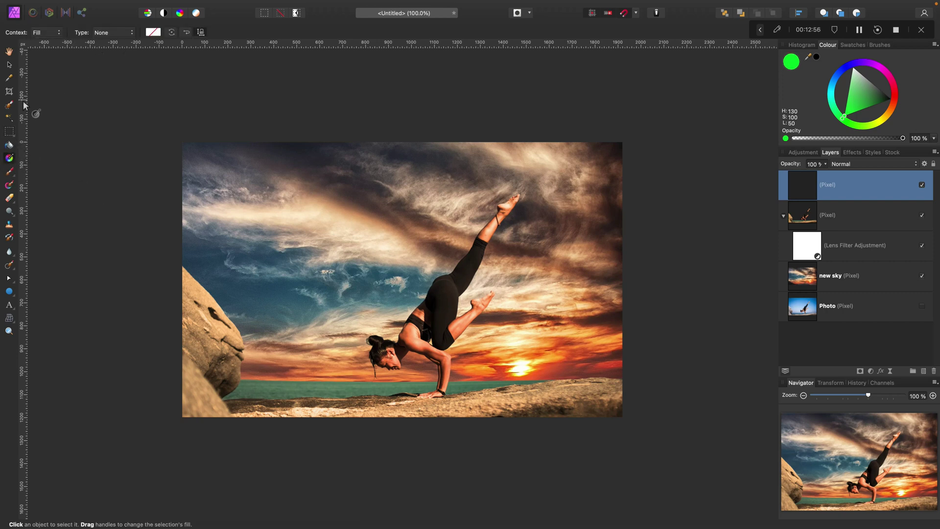
pyautogui.click(128, 35)
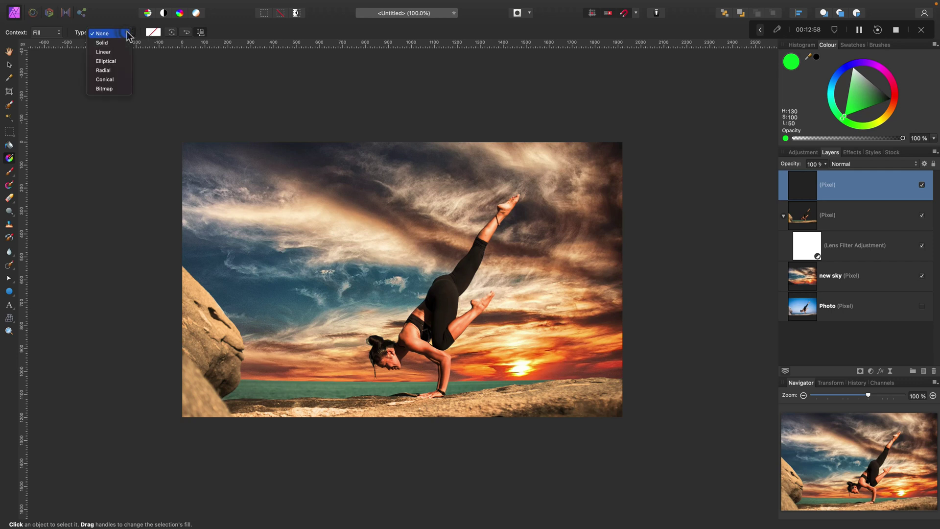
pyautogui.click(107, 71)
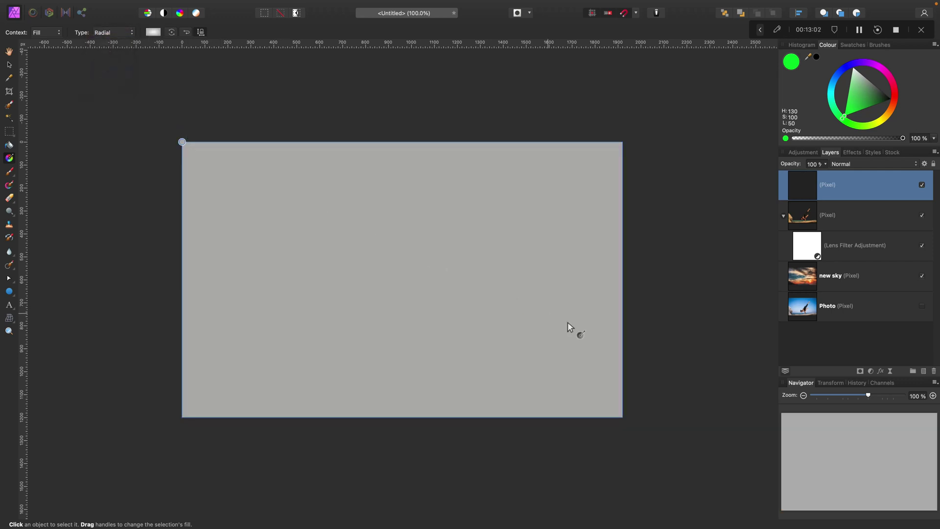
pyautogui.moveTo(519, 308); pyautogui.dragTo(319, 301)
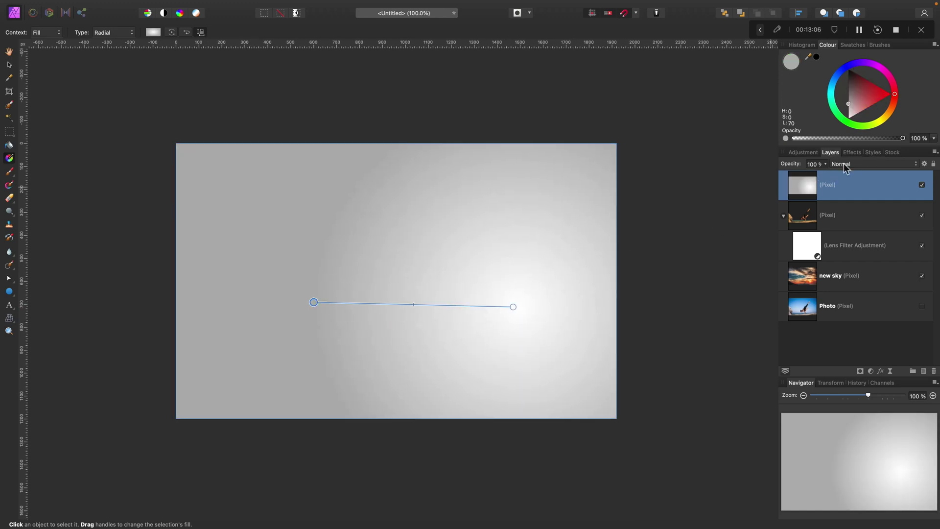
pyautogui.moveTo(827, 168); pyautogui.dragTo(729, 216)
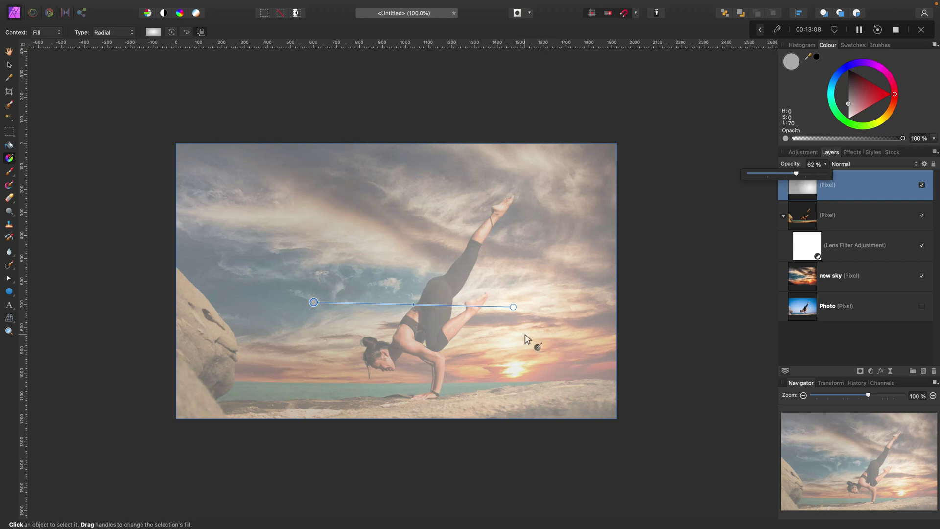
pyautogui.moveTo(515, 381); pyautogui.dragTo(342, 287)
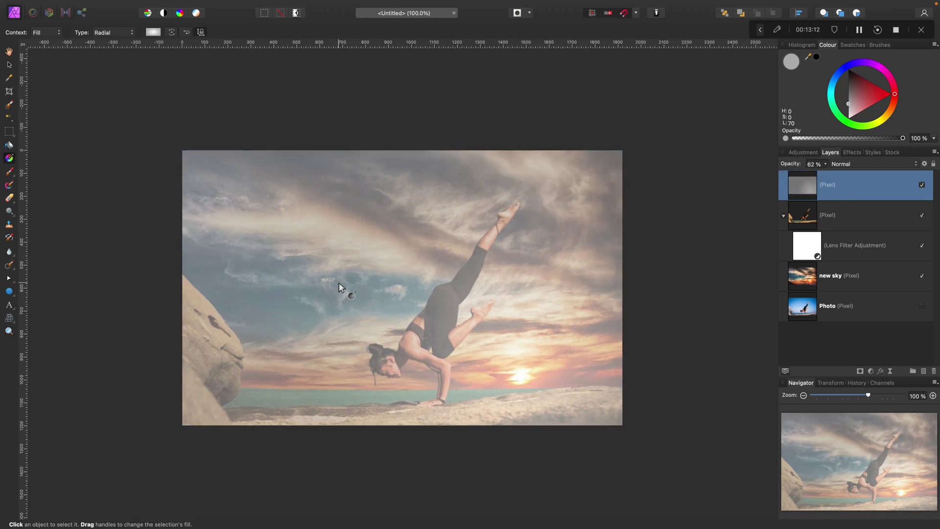
# Step: Recolour the gradient stops: golden orange at the centre, dark brown at the edge
pyautogui.click(153, 32)
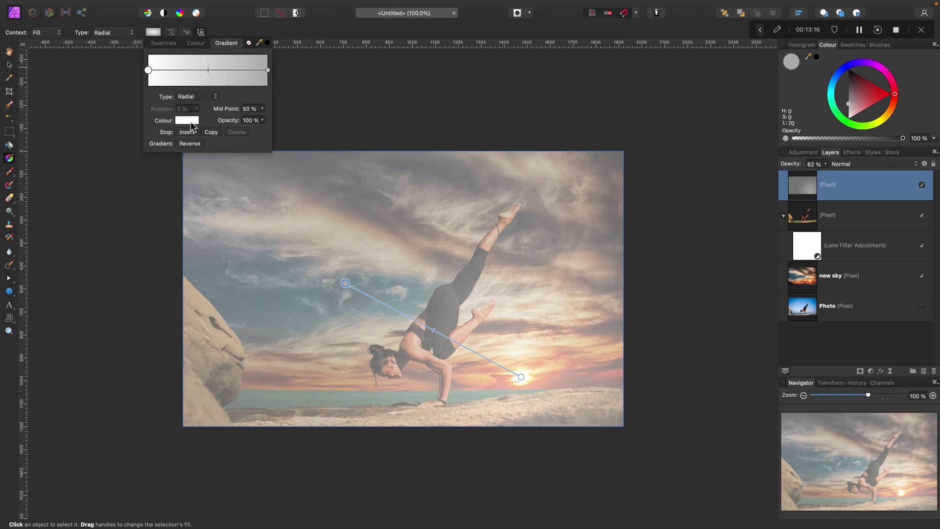
pyautogui.click(187, 120)
pyautogui.click(268, 211)
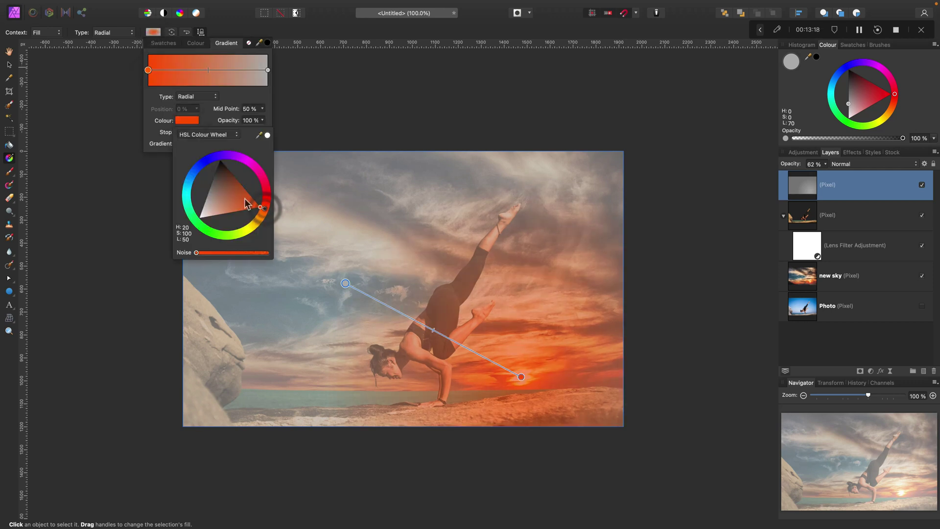
pyautogui.moveTo(264, 210); pyautogui.dragTo(260, 218)
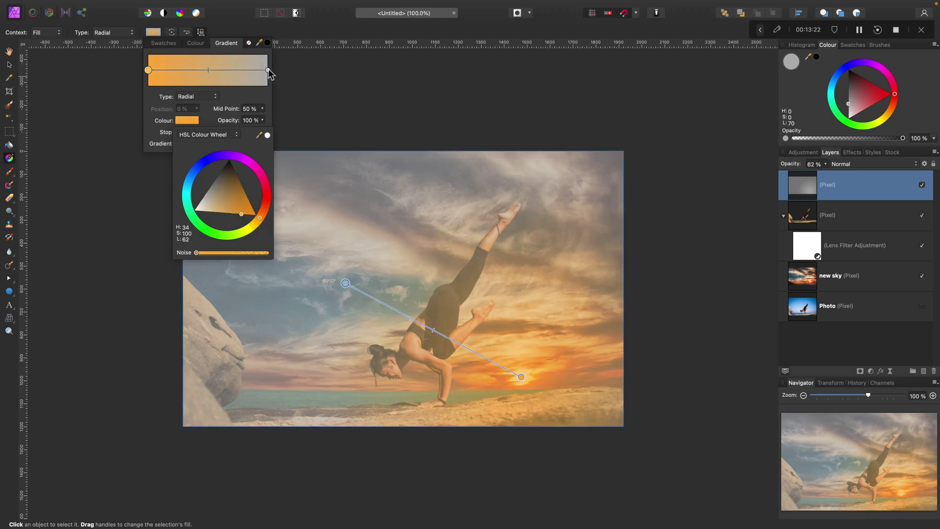
pyautogui.click(267, 70)
pyautogui.click(182, 121)
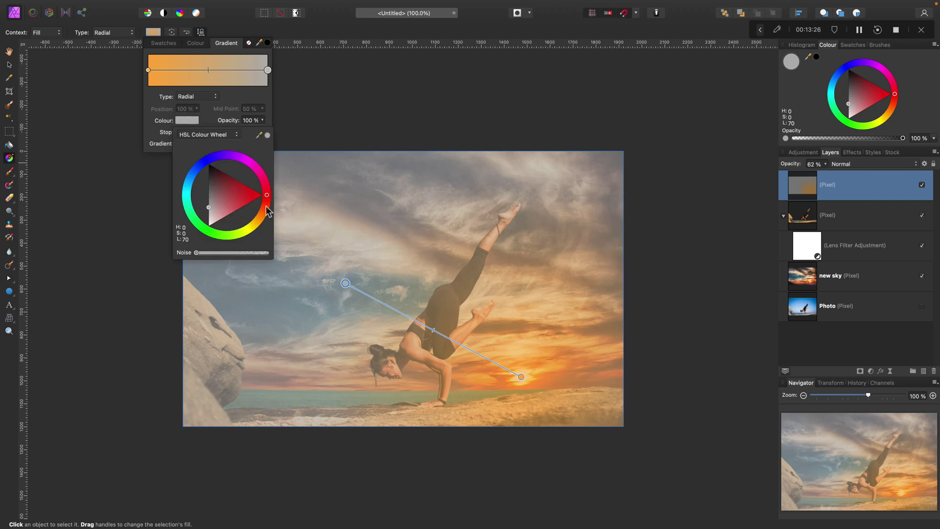
pyautogui.click(267, 204)
pyautogui.moveTo(244, 198)
pyautogui.mouseDown()
pyautogui.moveTo(231, 186)
pyautogui.moveTo(234, 165)
pyautogui.mouseUp()
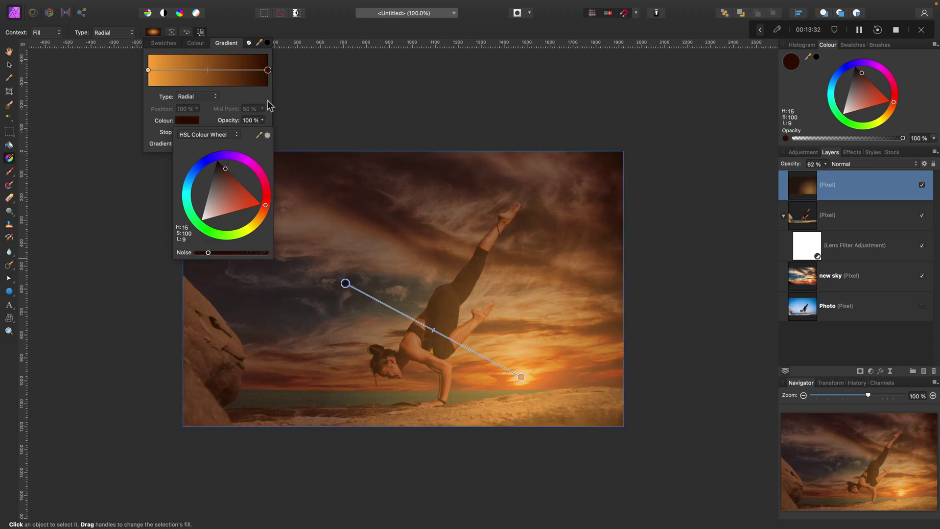
pyautogui.moveTo(224, 172); pyautogui.dragTo(222, 169)
pyautogui.click(264, 97)
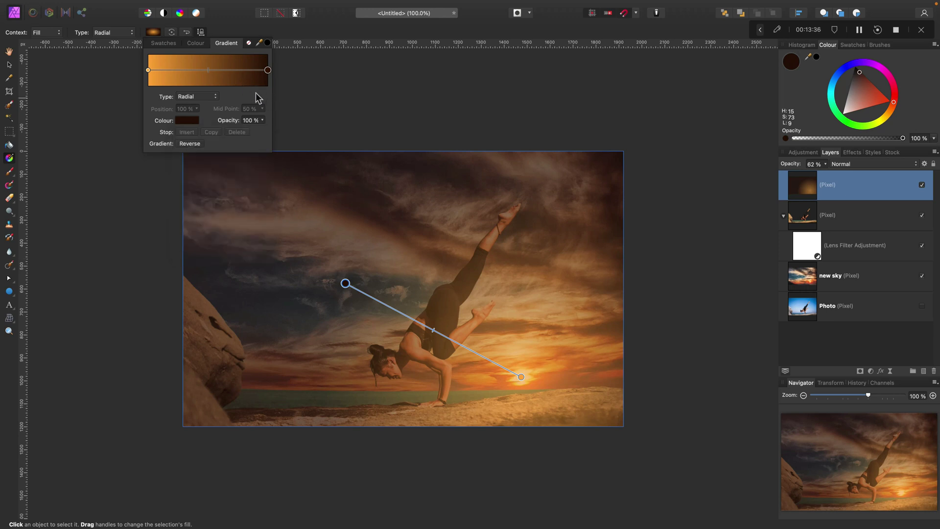
# Step: Set the top glow layer to Soft Light blend mode at 33% opacity
pyautogui.click(10, 65)
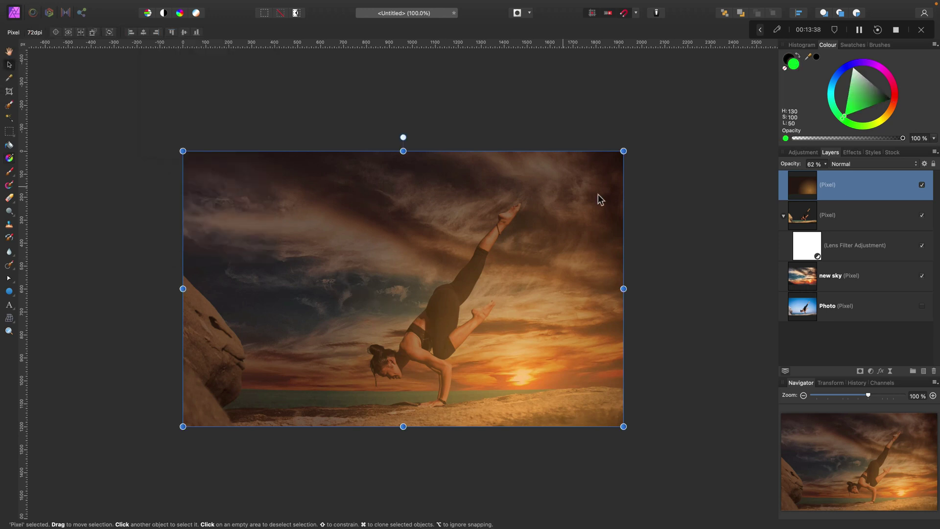
pyautogui.click(825, 165)
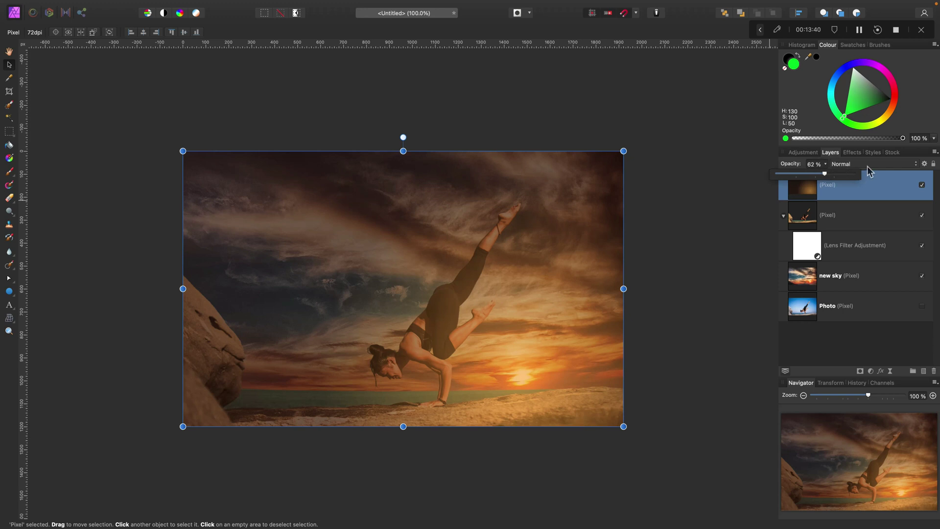
pyautogui.moveTo(837, 176); pyautogui.dragTo(851, 174)
pyautogui.click(849, 163)
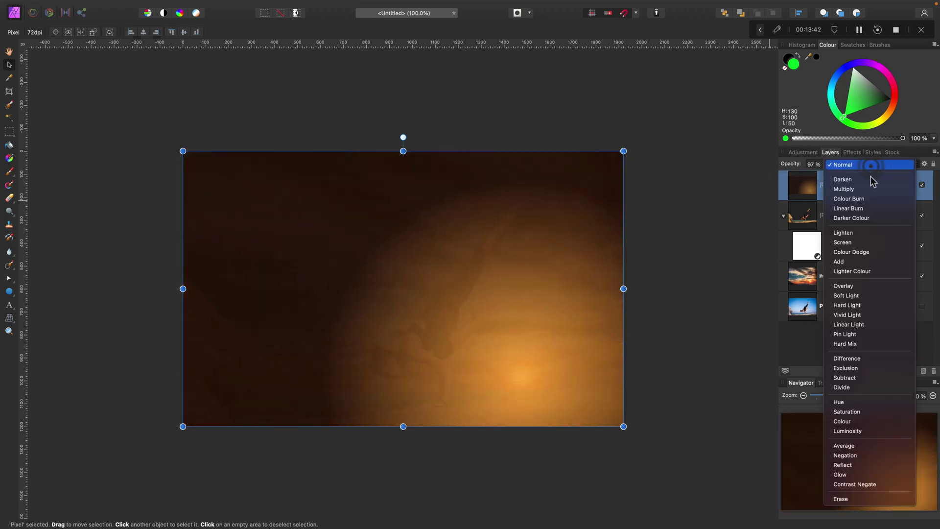
pyautogui.click(871, 296)
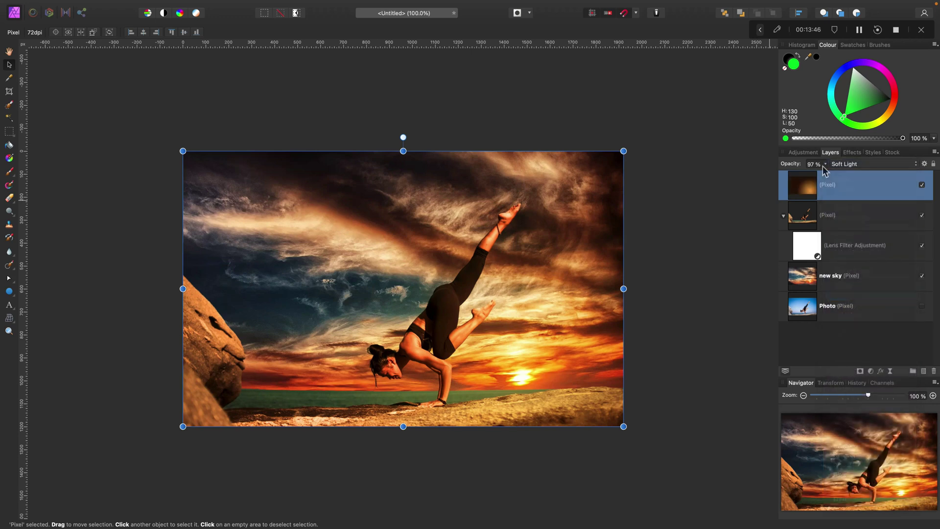
pyautogui.click(825, 164)
pyautogui.moveTo(827, 175); pyautogui.dragTo(780, 184)
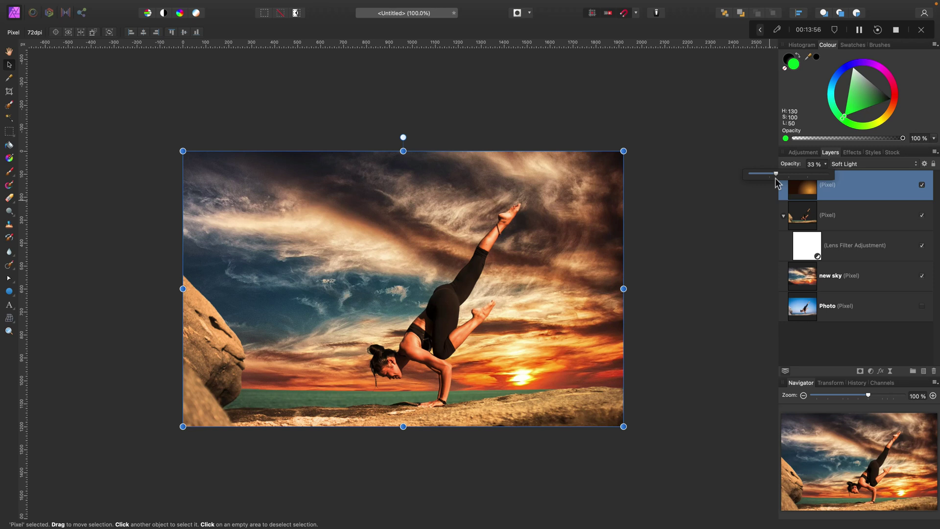
pyautogui.click(875, 185)
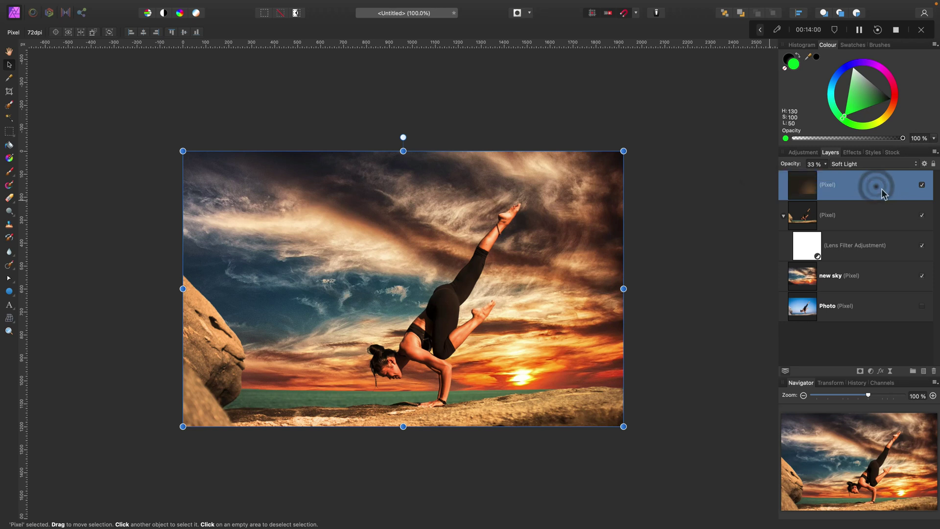
# Step: Rename the glow layer to 'Light'
pyautogui.doubleClick(830, 186)
pyautogui.write('l')
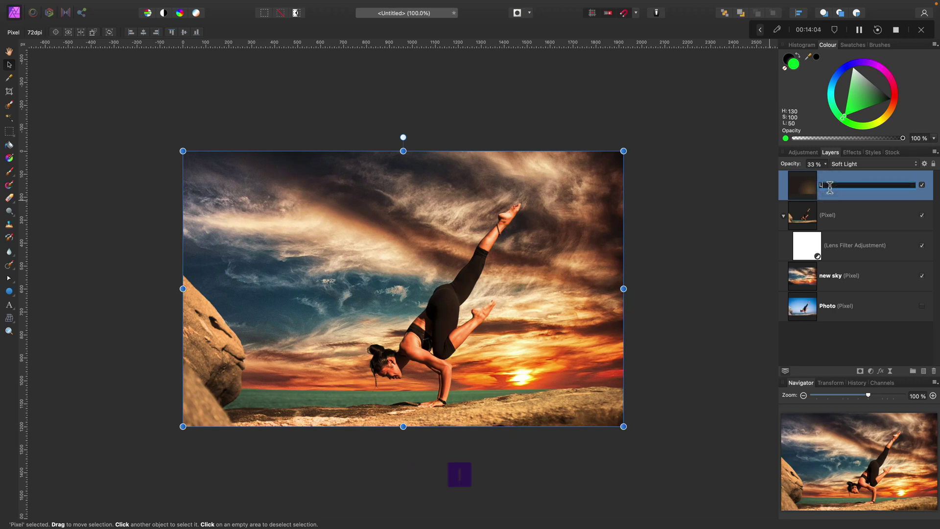
pyautogui.write('ight')
pyautogui.press('Return')
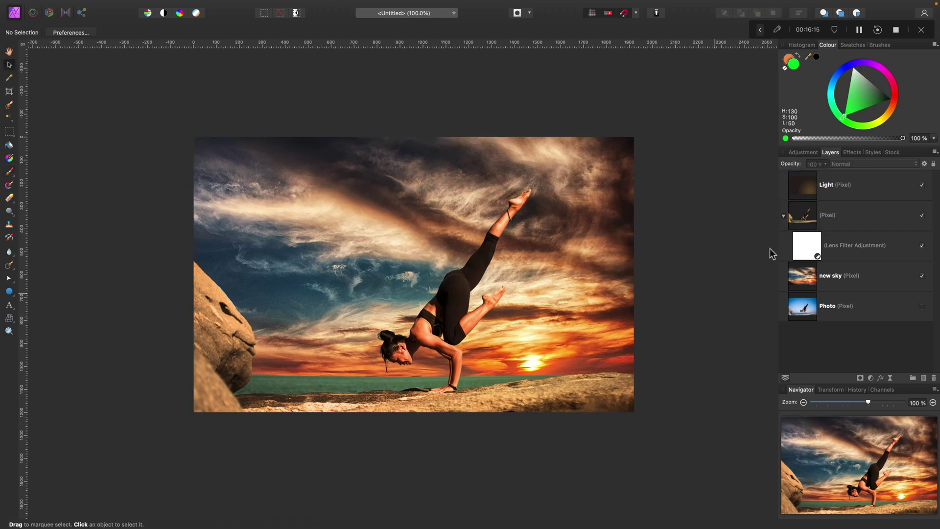
# Step: Enable Inner Glow on the cutout layer with a yellow colour sampled from the sun
pyautogui.click(845, 216)
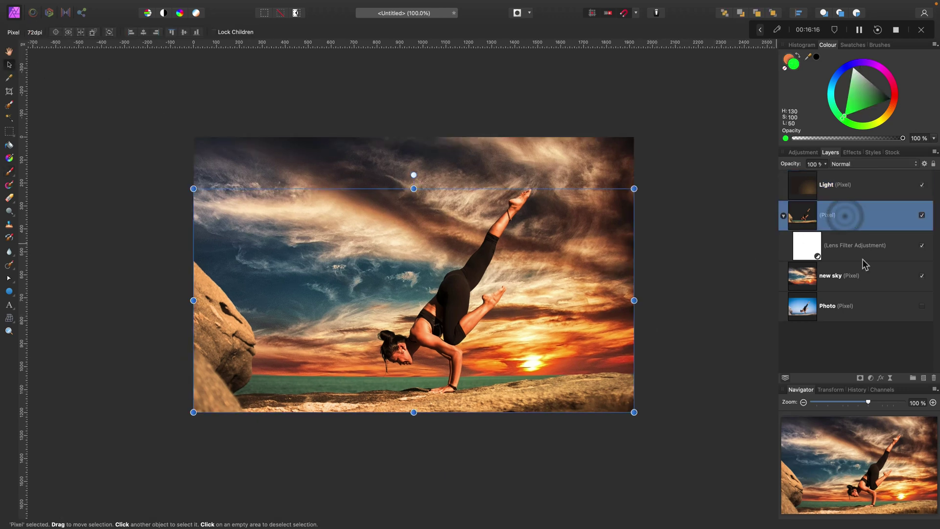
pyautogui.click(880, 377)
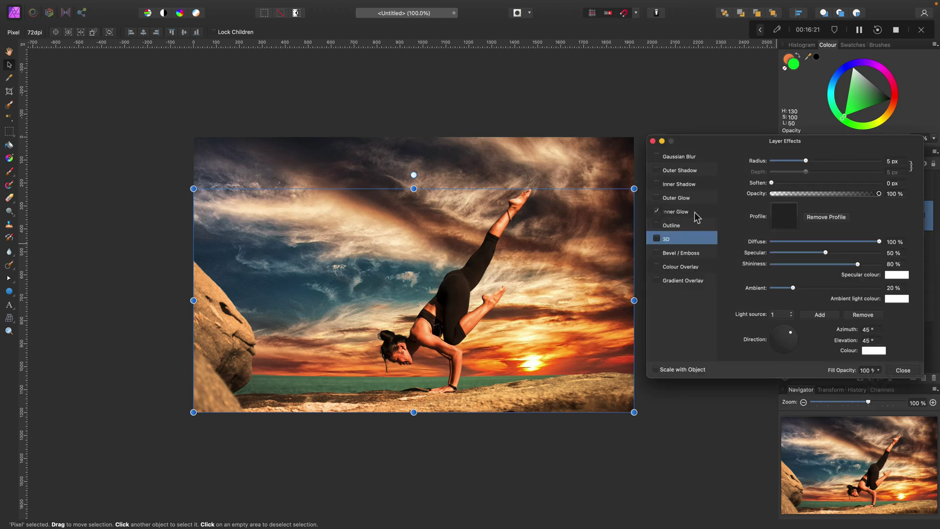
pyautogui.click(656, 211)
pyautogui.moveTo(803, 182); pyautogui.dragTo(833, 184)
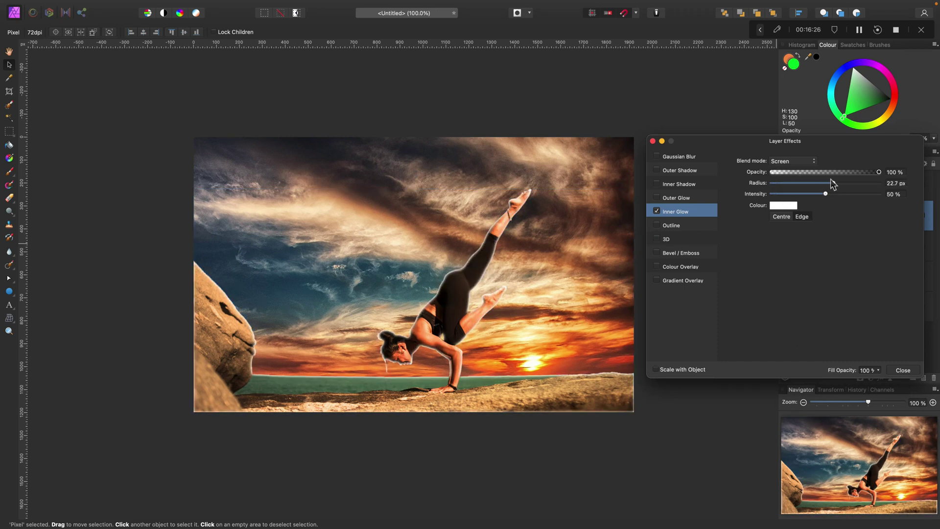
pyautogui.click(783, 205)
pyautogui.moveTo(853, 220); pyautogui.dragTo(532, 364)
pyautogui.moveTo(543, 362); pyautogui.dragTo(541, 361)
pyautogui.click(861, 221)
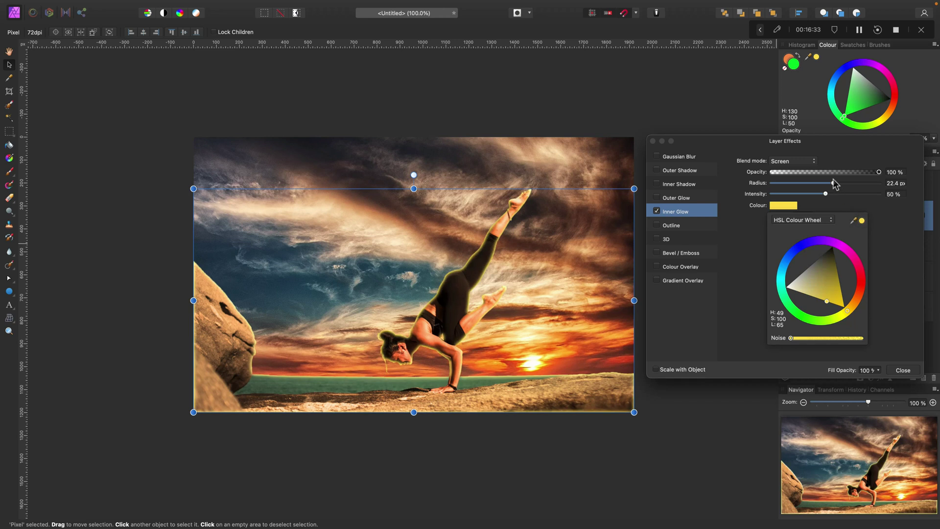
# Step: Set the inner glow to Overlay, 1.8 px radius and 41% opacity
pyautogui.click(809, 164)
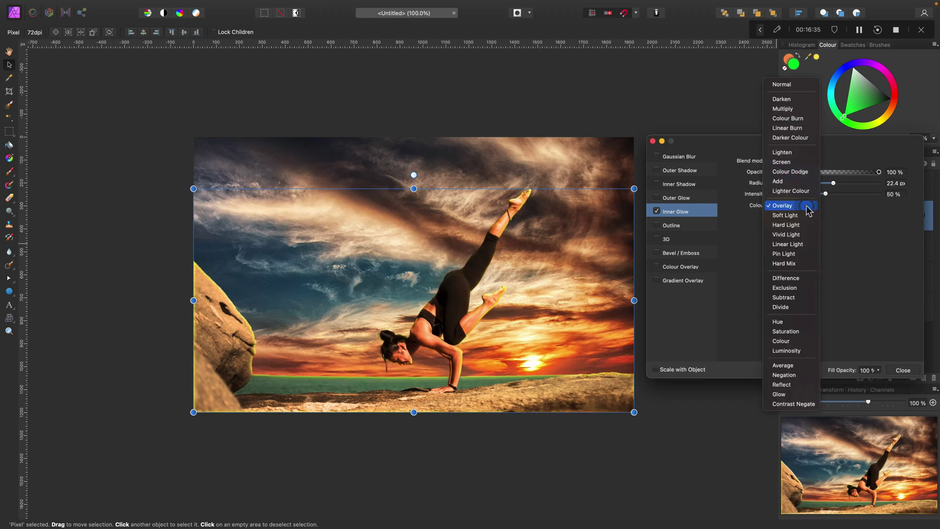
pyautogui.click(808, 206)
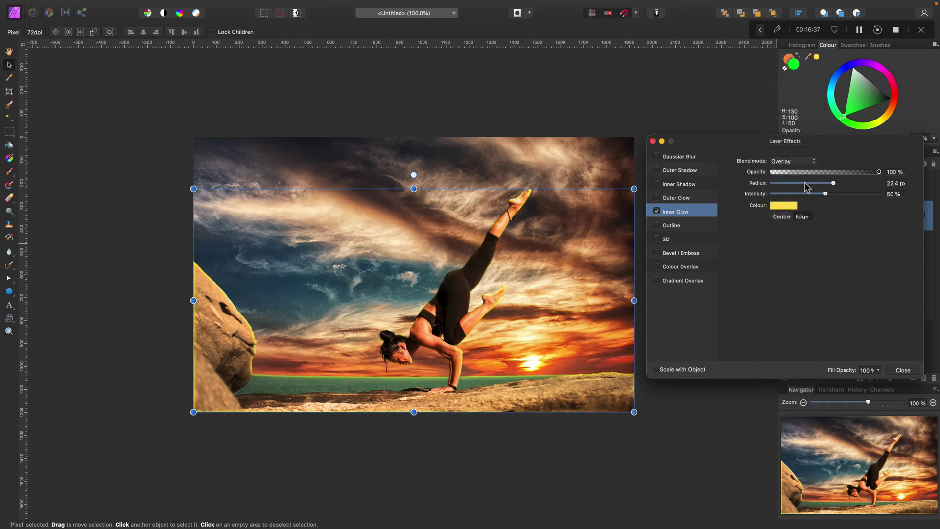
pyautogui.moveTo(807, 186); pyautogui.dragTo(789, 183)
pyautogui.moveTo(878, 172); pyautogui.dragTo(817, 171)
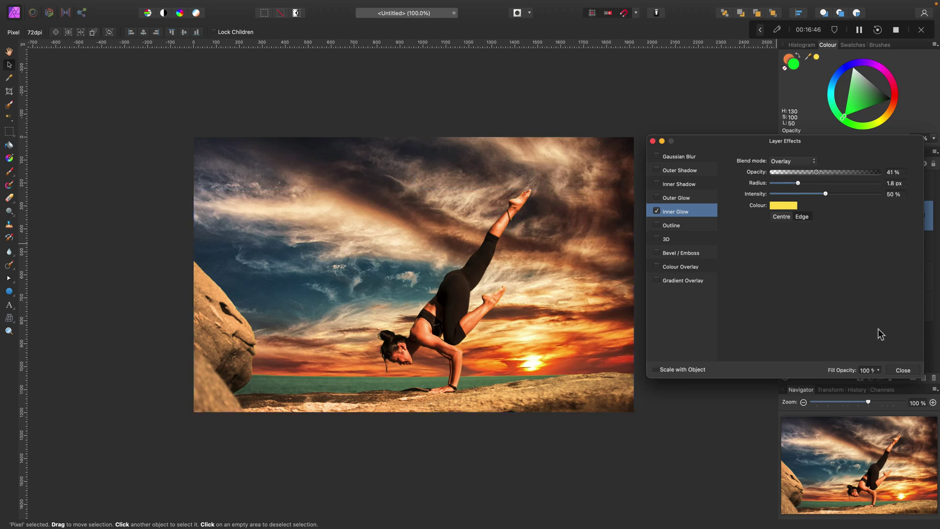
pyautogui.click(902, 370)
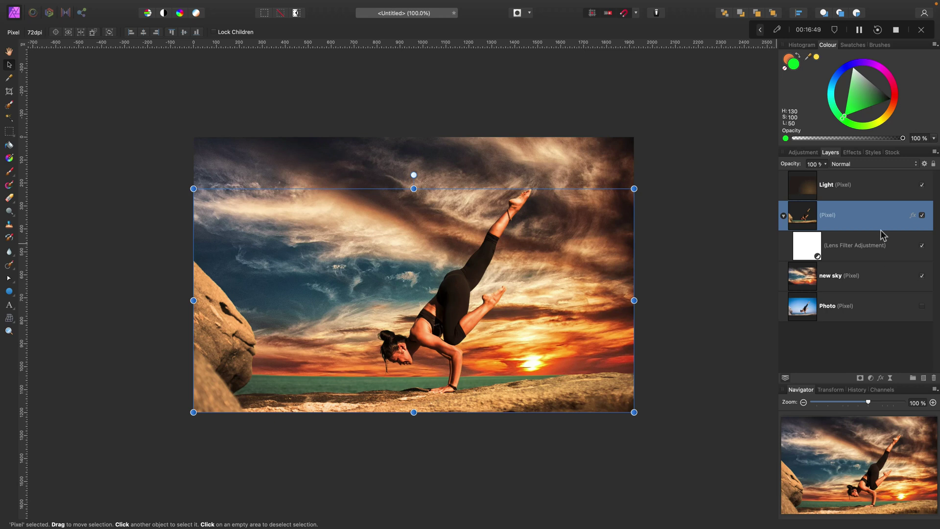
# Step: Group the Light, cutout and new sky layers and name the group 'New Sky'
pyautogui.click(869, 190)
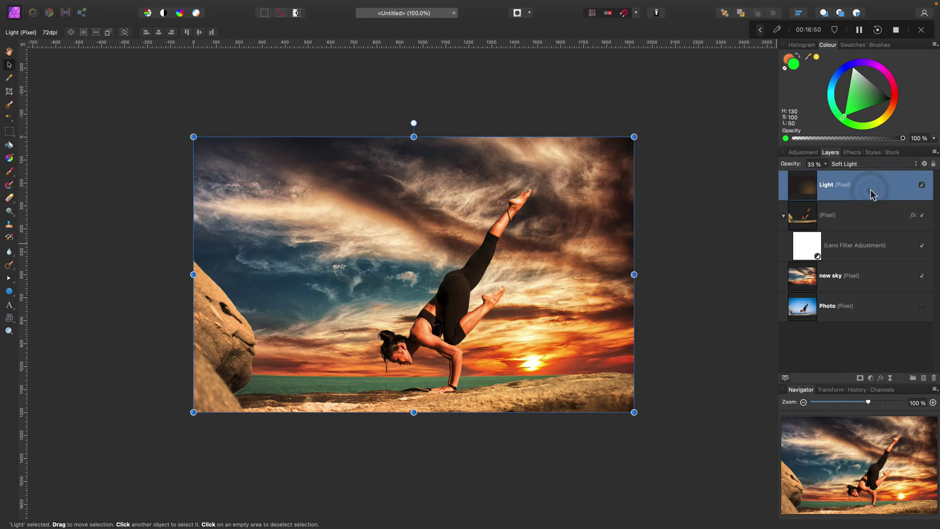
pyautogui.keyDown('shift'); pyautogui.click(879, 276); pyautogui.keyUp('shift')
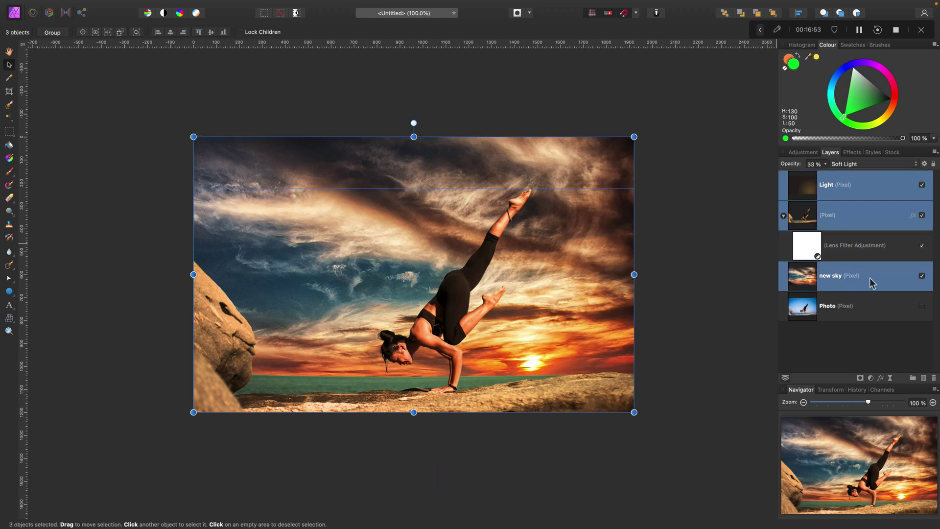
pyautogui.rightClick(871, 278)
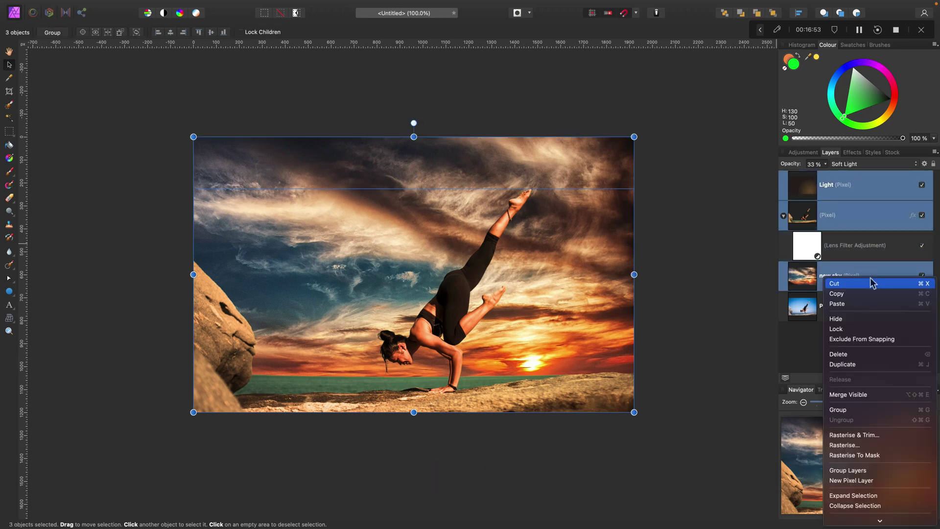
pyautogui.click(875, 416)
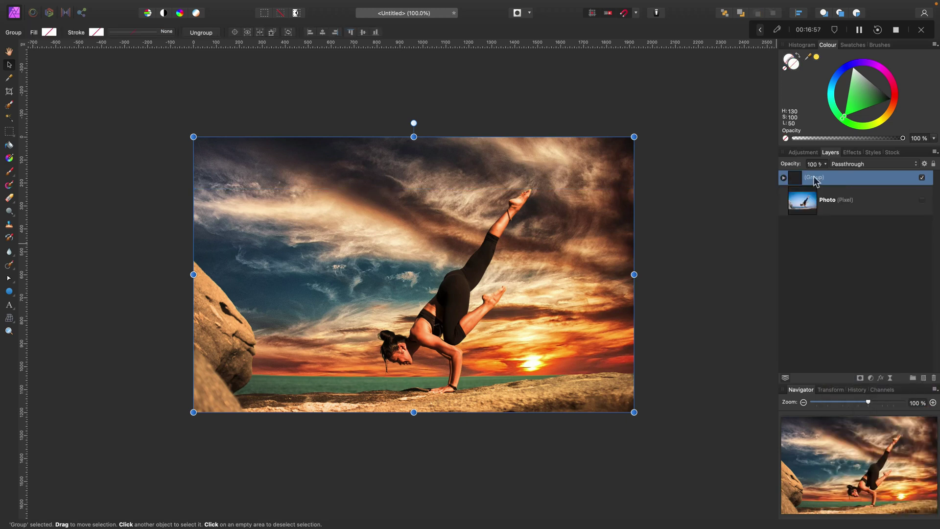
pyautogui.doubleClick(814, 177)
pyautogui.write('N')
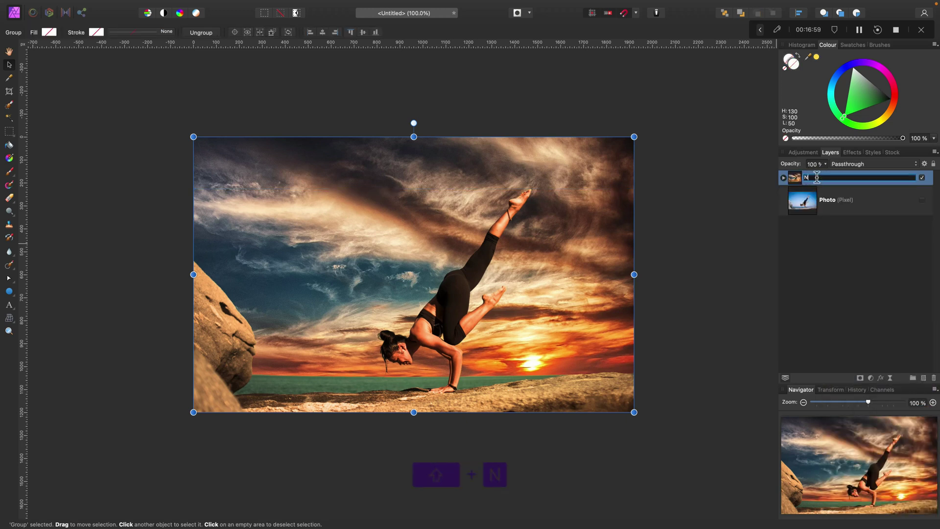
pyautogui.write('ew K')
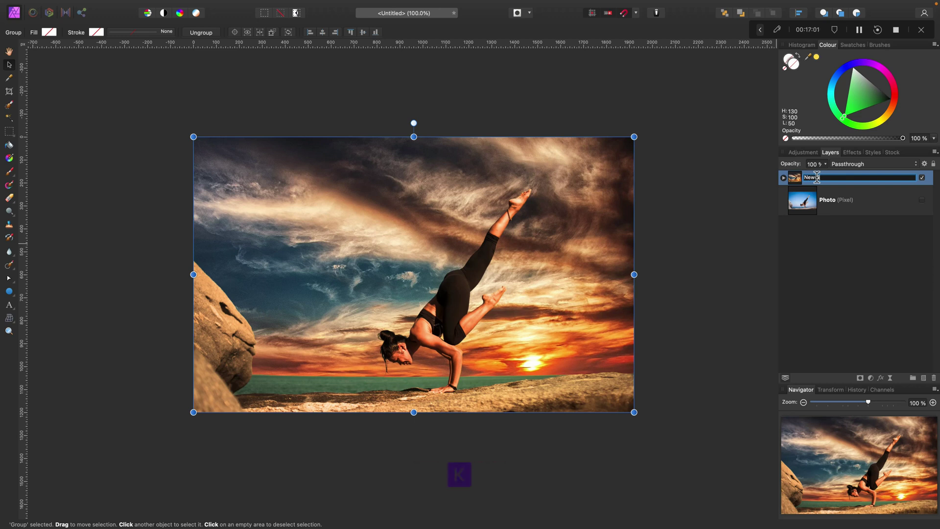
pyautogui.press('Return')
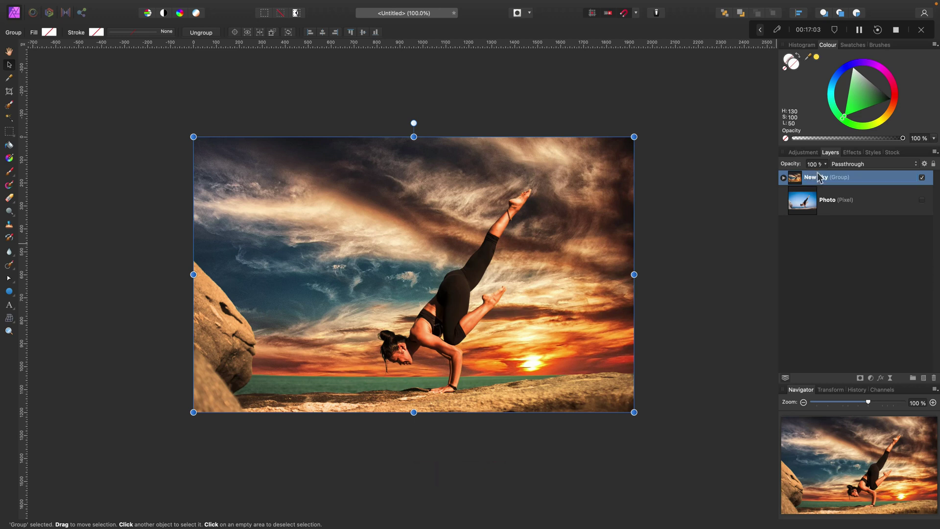
# Step: Toggle the New Sky group's visibility over the original Photo layer for a before/after comparison
pyautogui.click(922, 179)
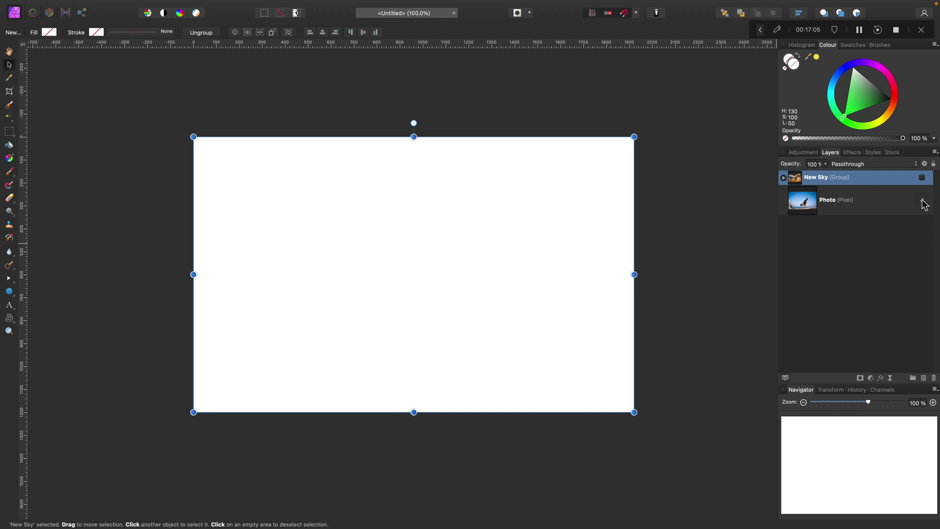
pyautogui.click(923, 200)
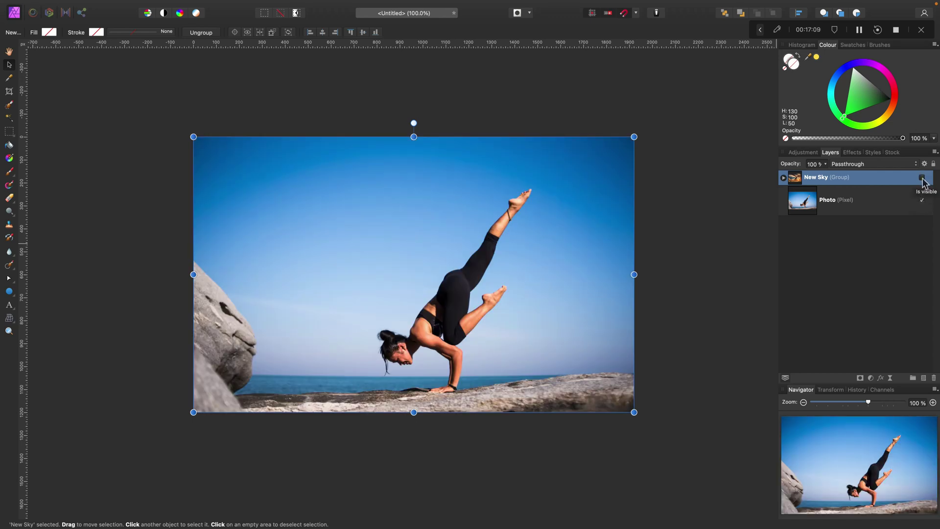
pyautogui.click(922, 178)
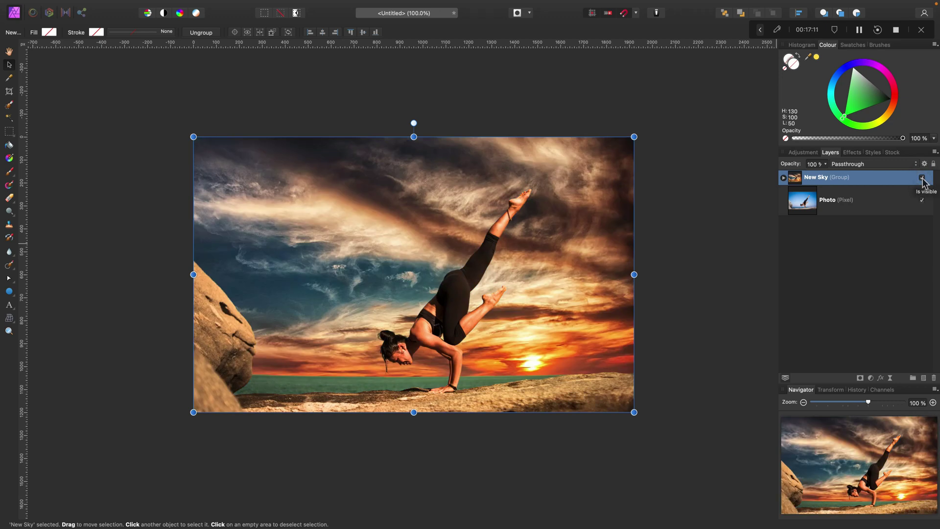
pyautogui.click(923, 178)
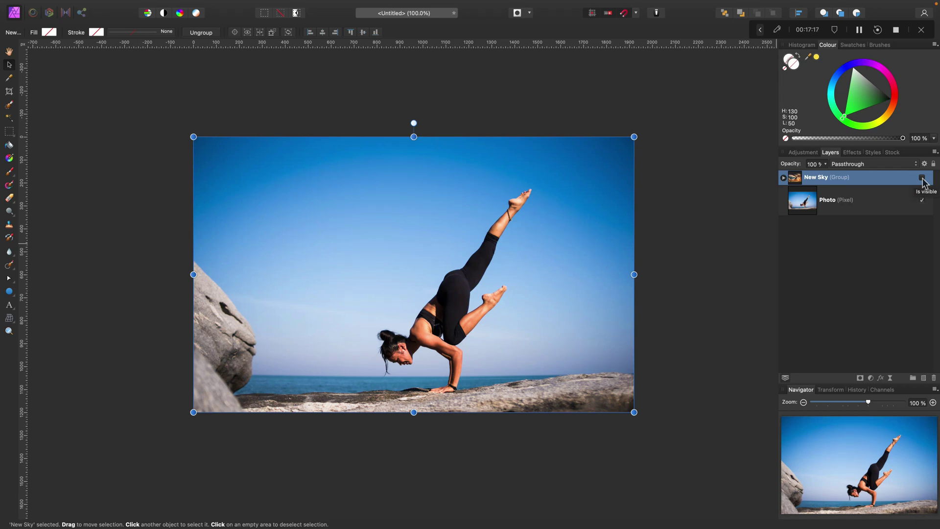
pyautogui.click(922, 179)
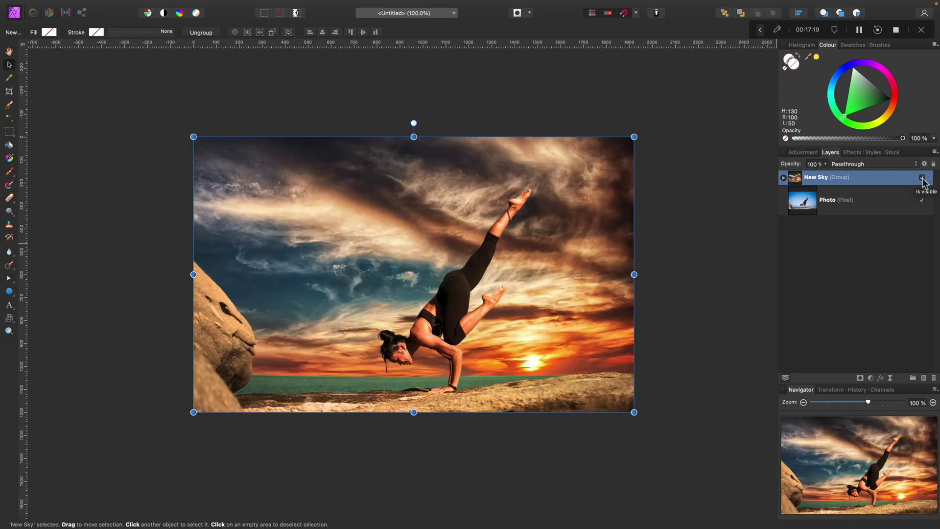